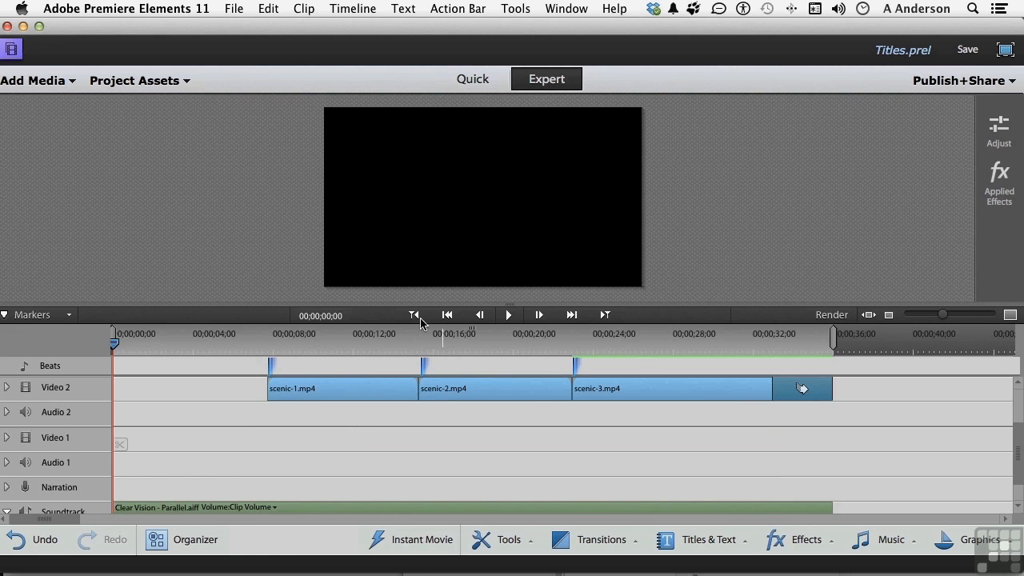
# Browse the General title templates in an enlarged templates panel, then close it.
pyautogui.click(710, 540)
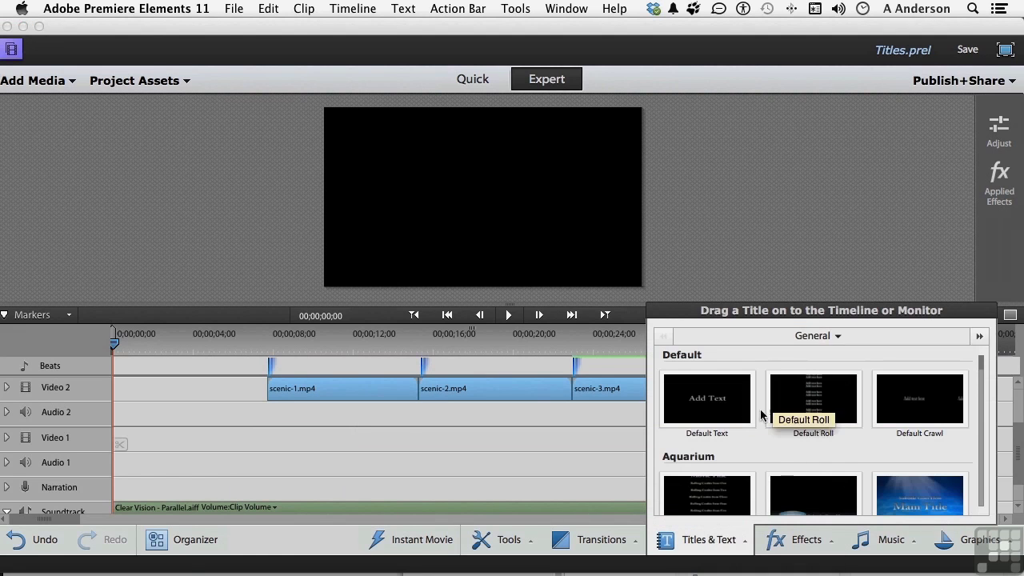
pyautogui.moveTo(792, 305); pyautogui.dragTo(782, 94)
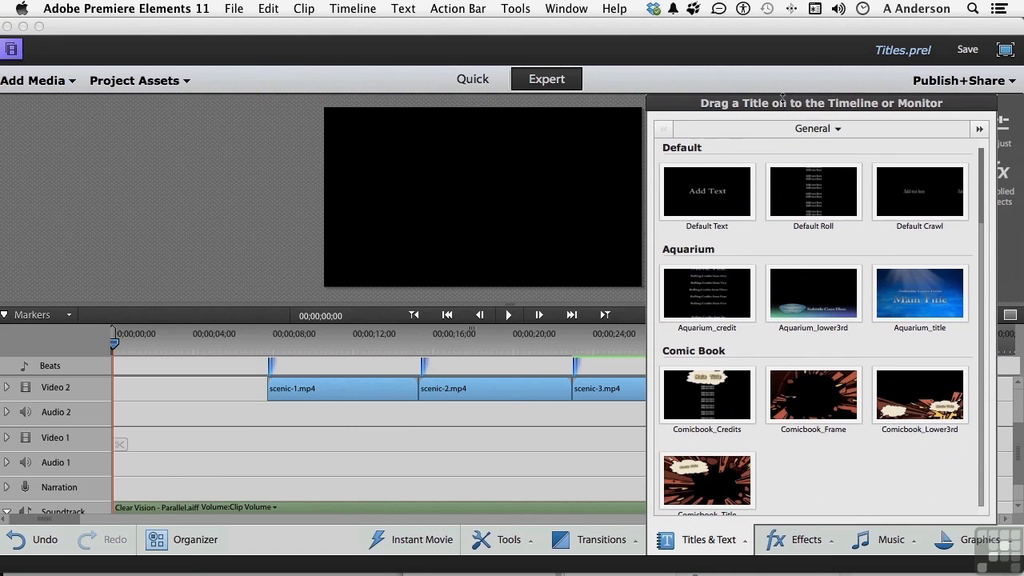
pyautogui.click(808, 130)
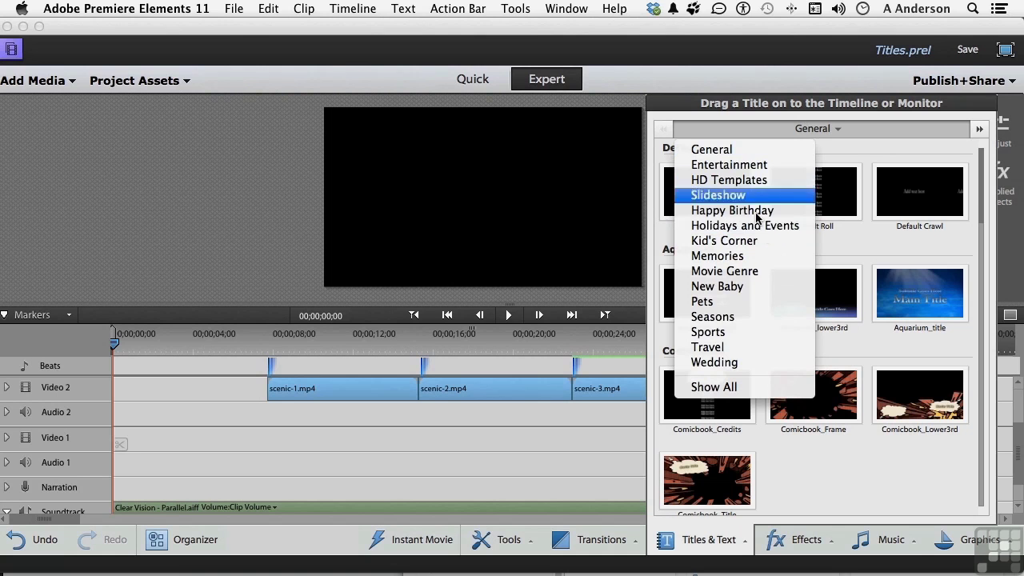
pyautogui.click(743, 101)
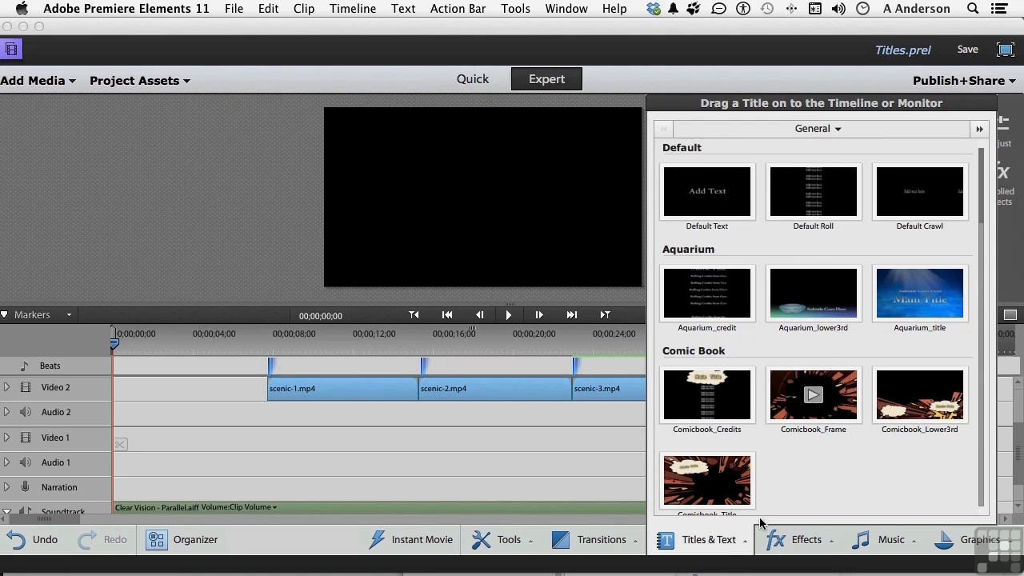
pyautogui.click(720, 542)
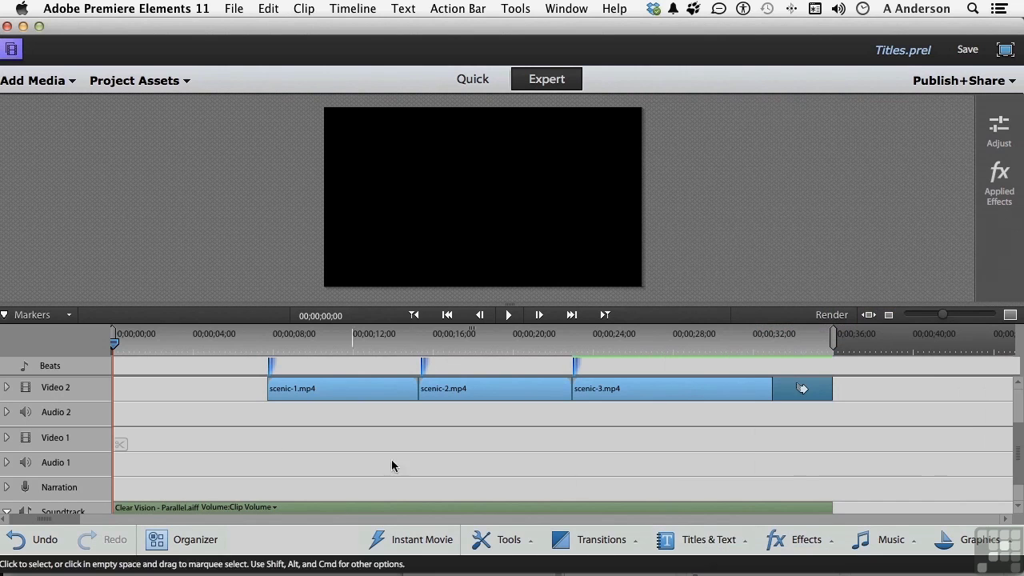
# Return the playhead to 00;00;00;00 and show the Default Text, Roll and Crawl choices.
pyautogui.moveTo(115, 345)
pyautogui.mouseDown()
pyautogui.moveTo(125, 345)
pyautogui.moveTo(112, 345)
pyautogui.mouseUp()
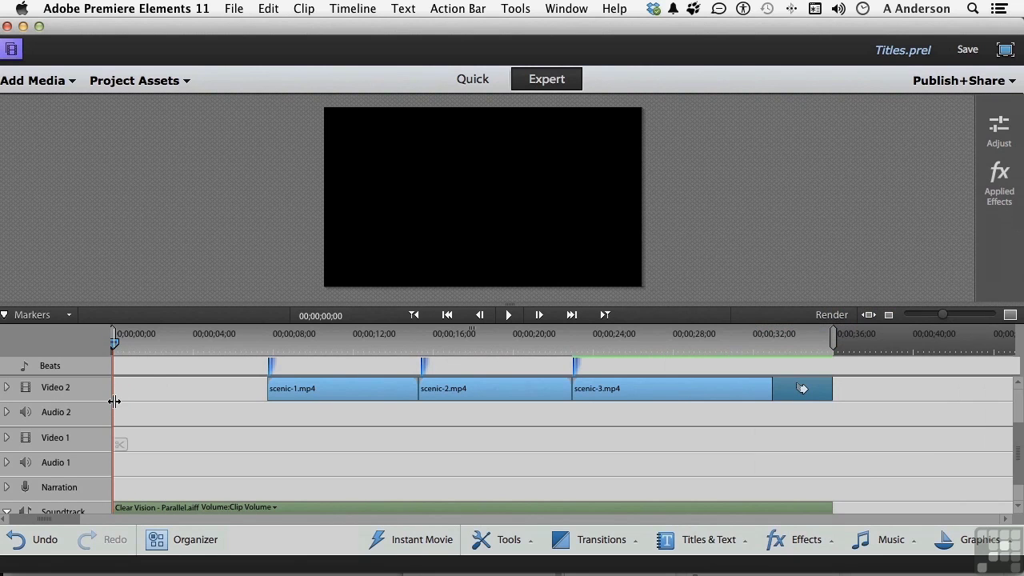
pyautogui.click(404, 9)
pyautogui.moveTo(407, 29)
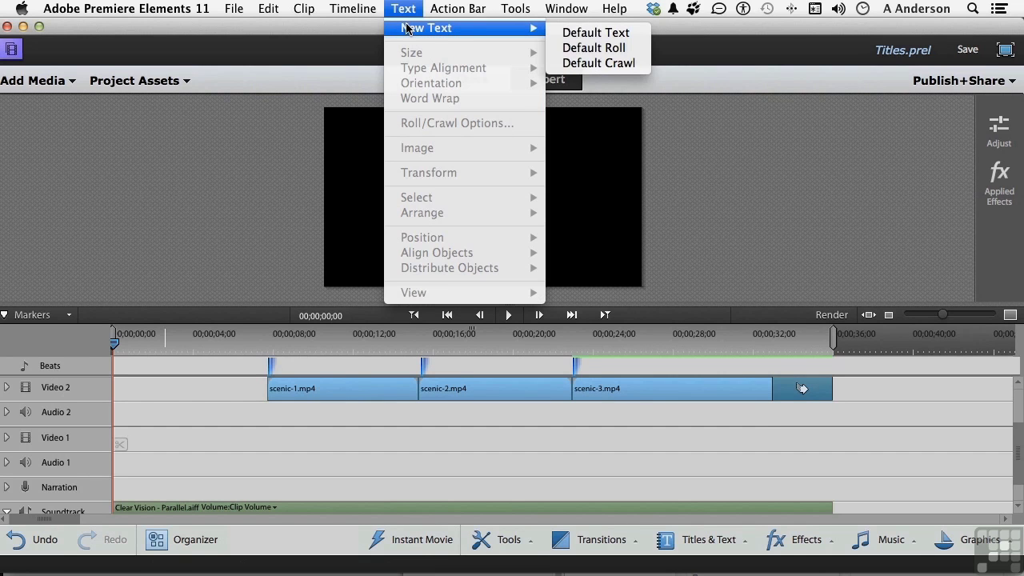
pyautogui.click(457, 9)
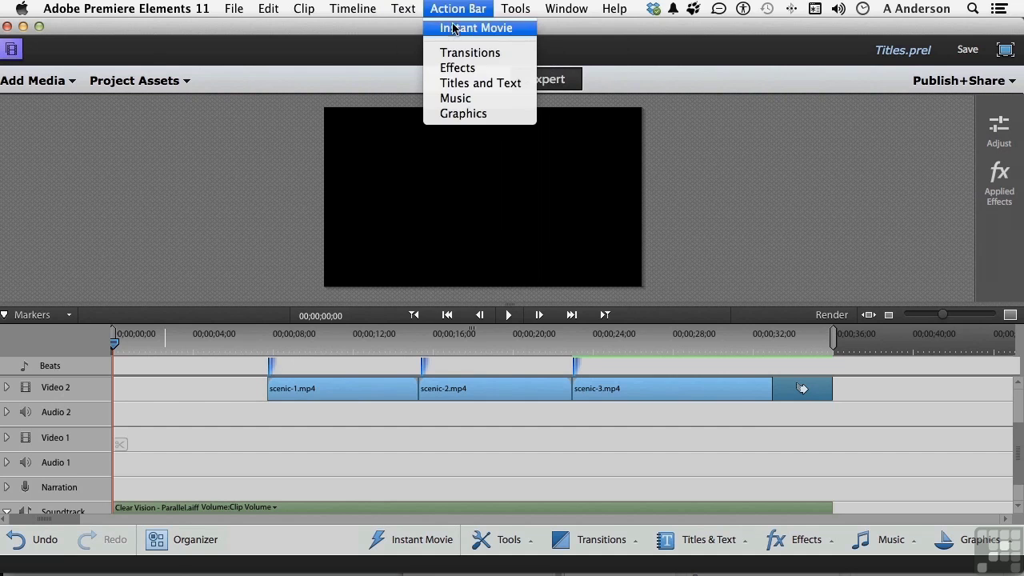
pyautogui.moveTo(406, 9)
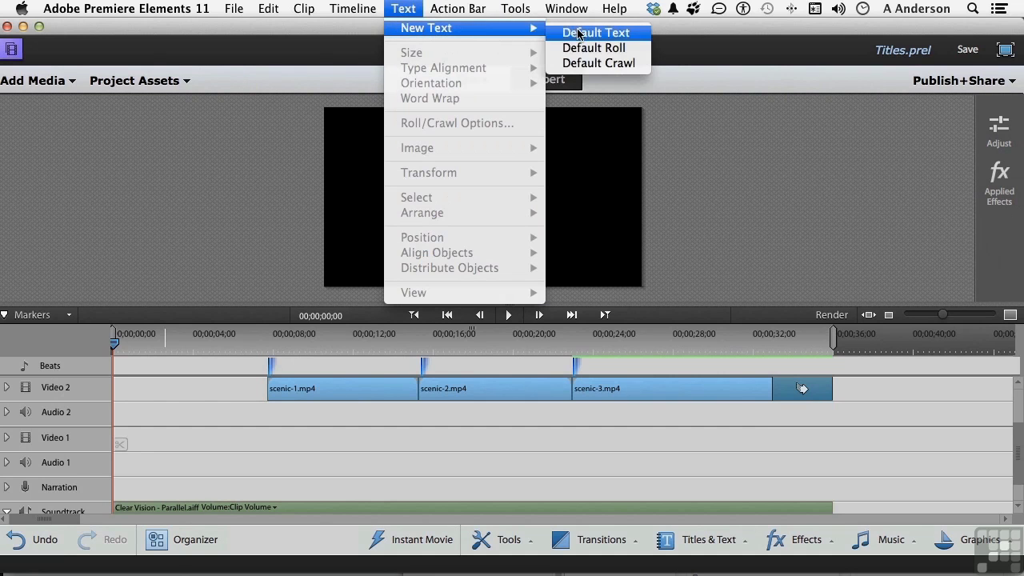
# Add a Default Text title and extend Title 01 on Video 1 to 7;22, meeting scenic-1.mp4.
pyautogui.click(579, 33)
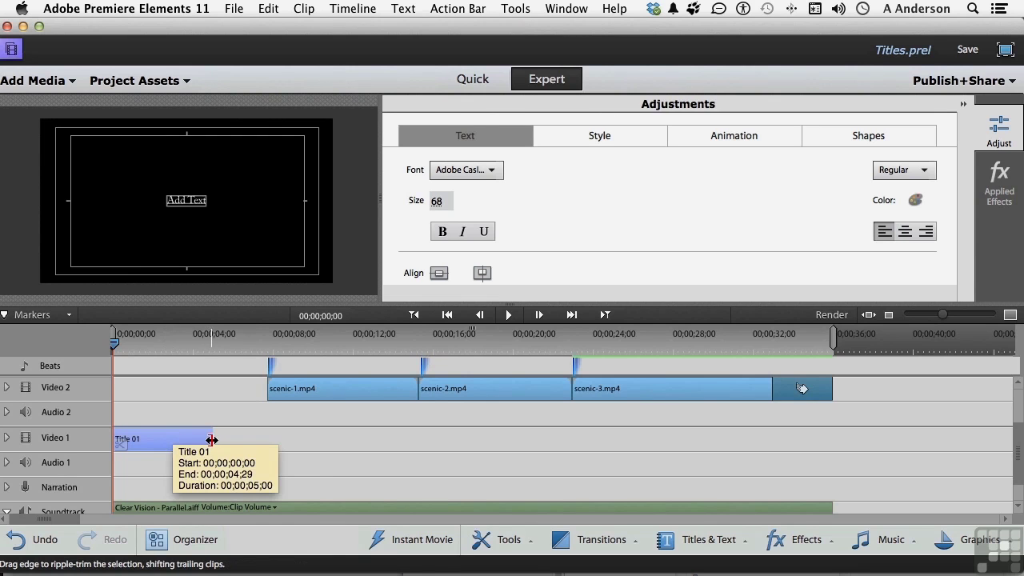
pyautogui.moveTo(212, 439); pyautogui.dragTo(263, 441)
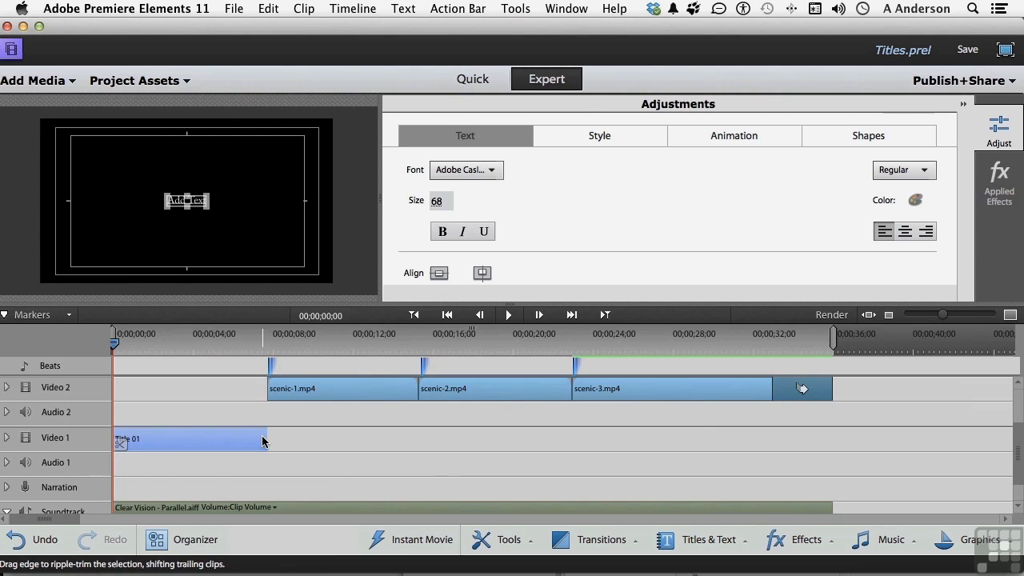
pyautogui.click(184, 203)
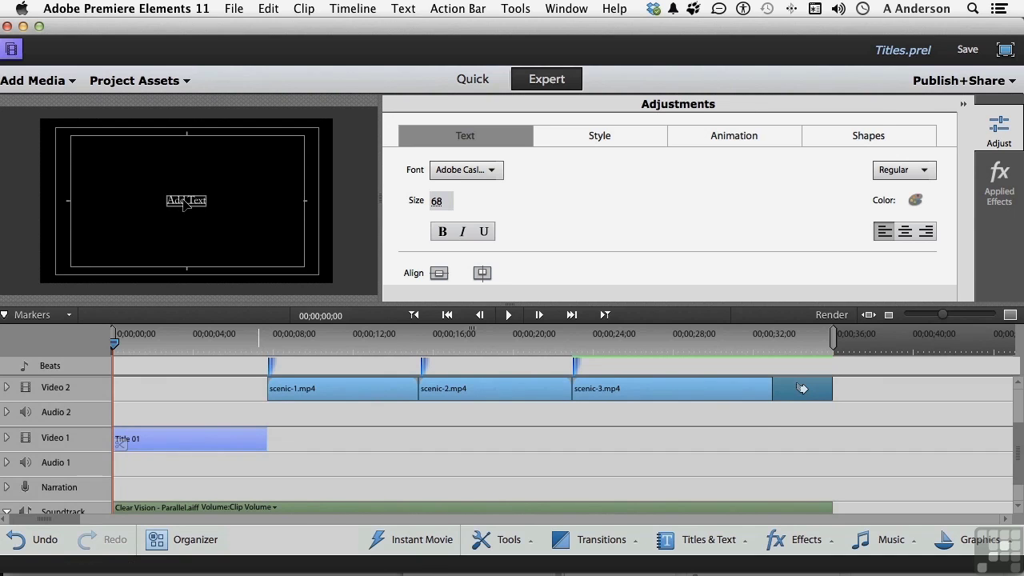
# Replace the Add Text placeholder with 'Waterfalls of the World' and select all the text.
pyautogui.tripleClick(184, 201)
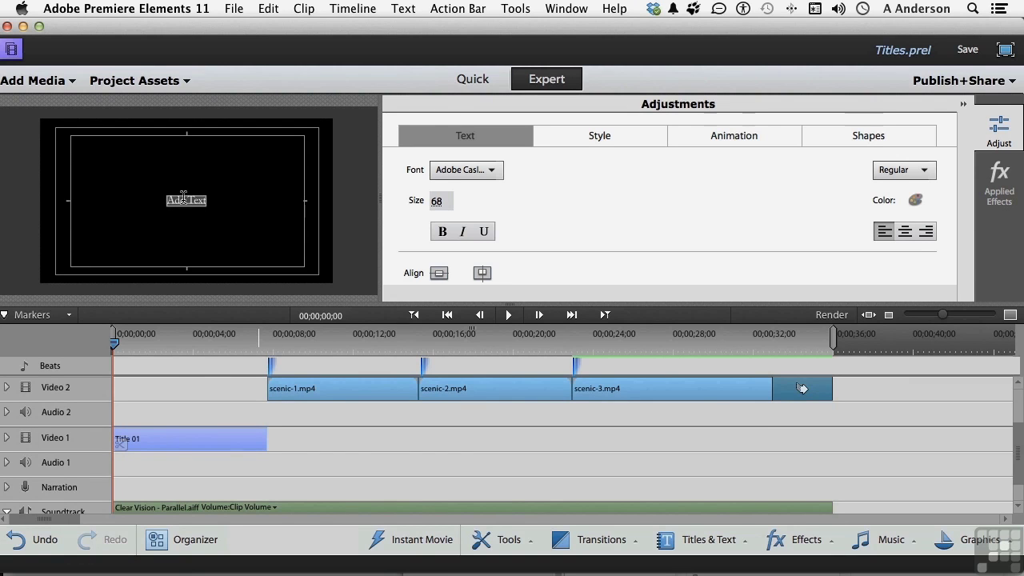
pyautogui.write('Waterfalls of the World')
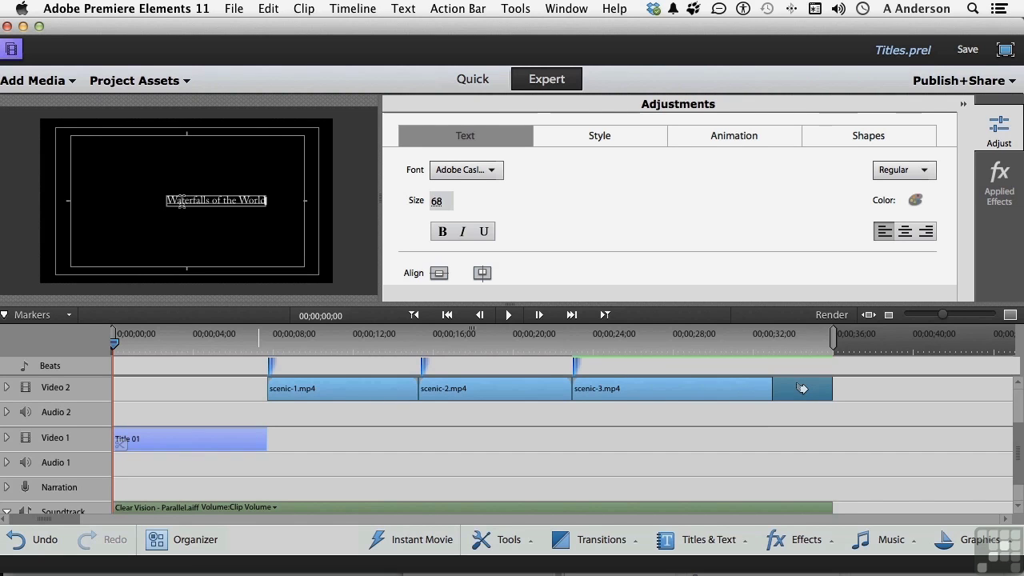
pyautogui.press('super+a')
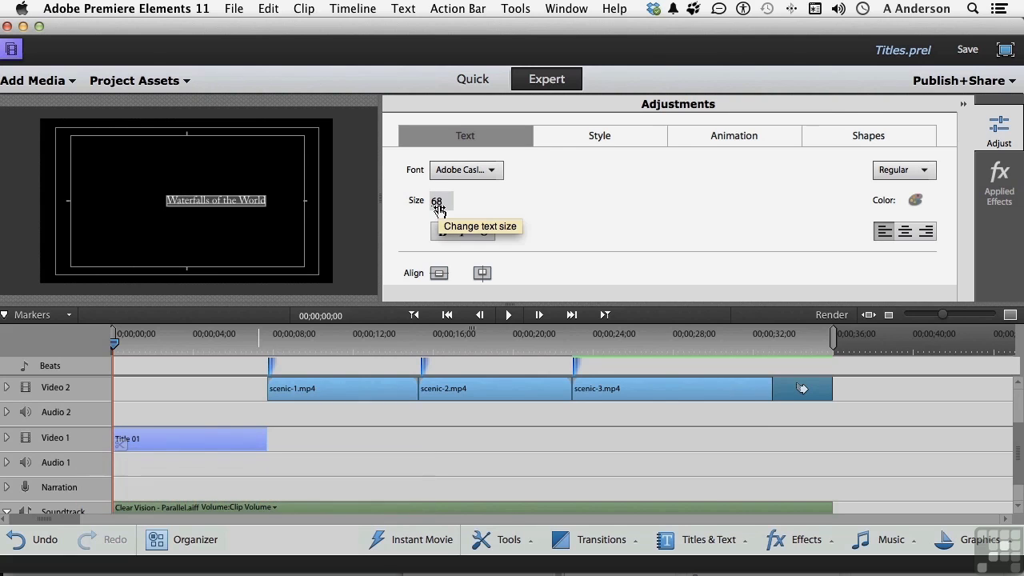
# Set the title text to size 156 and centre it horizontally and vertically in the frame.
pyautogui.moveTo(439, 206)
pyautogui.mouseDown()
pyautogui.moveTo(511, 206)
pyautogui.moveTo(440, 208)
pyautogui.mouseUp()
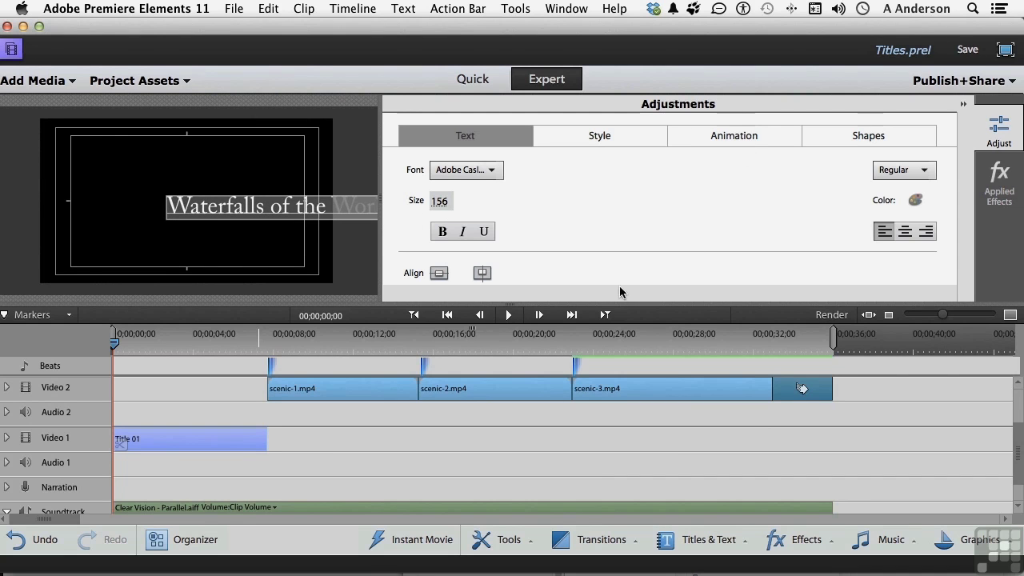
pyautogui.moveTo(511, 306); pyautogui.dragTo(525, 402)
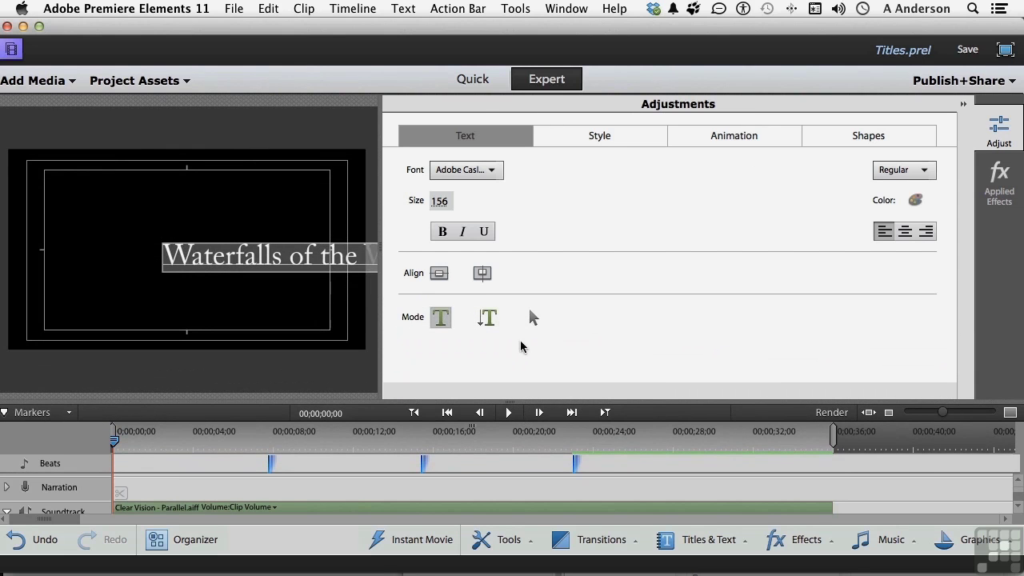
pyautogui.click(531, 320)
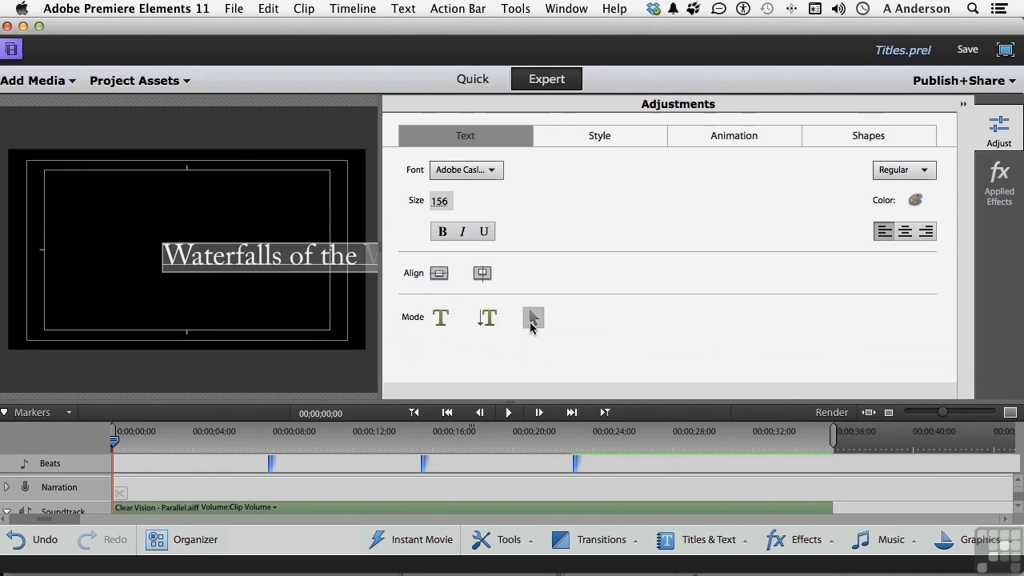
pyautogui.click(302, 261)
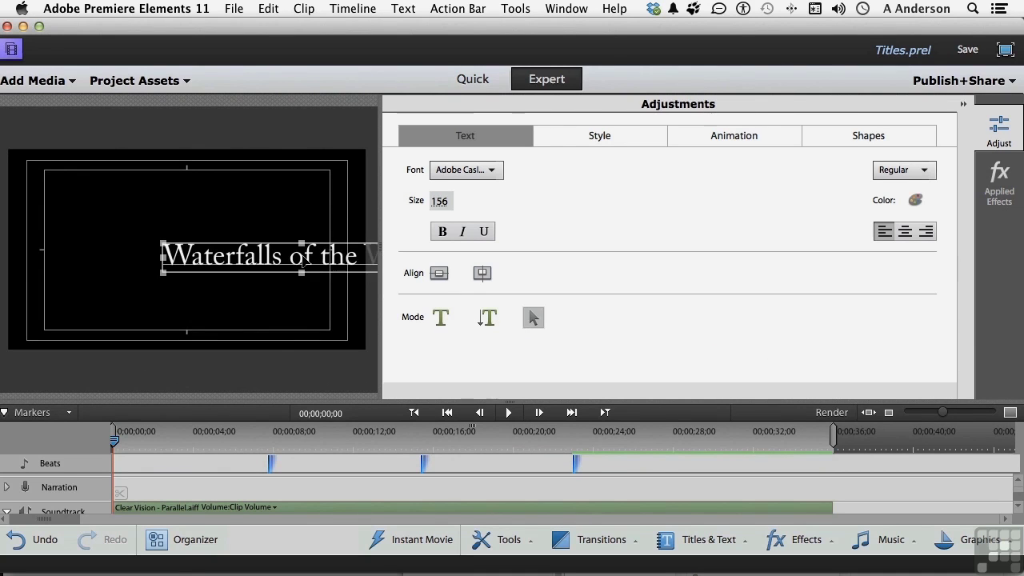
pyautogui.click(439, 273)
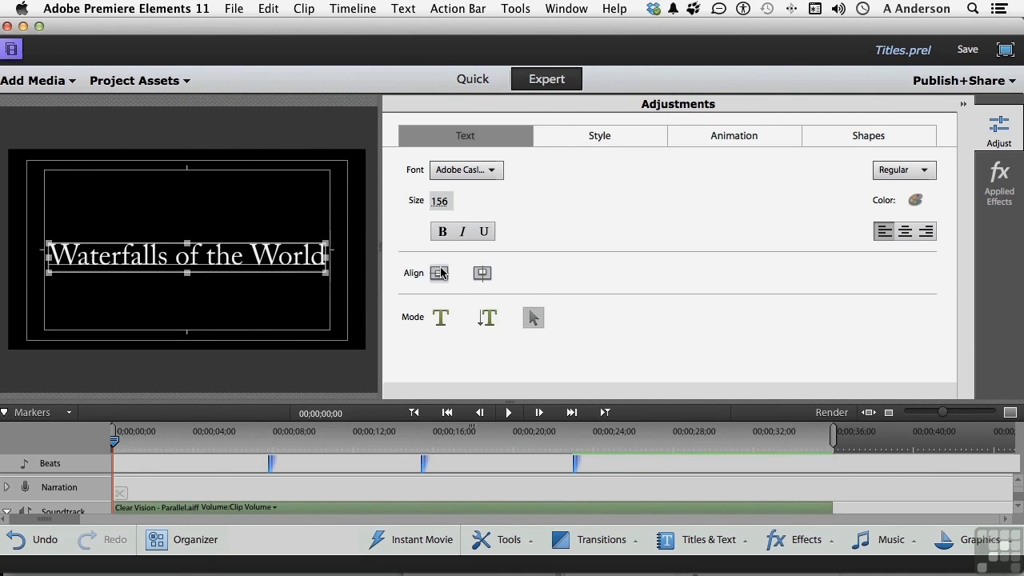
pyautogui.click(482, 273)
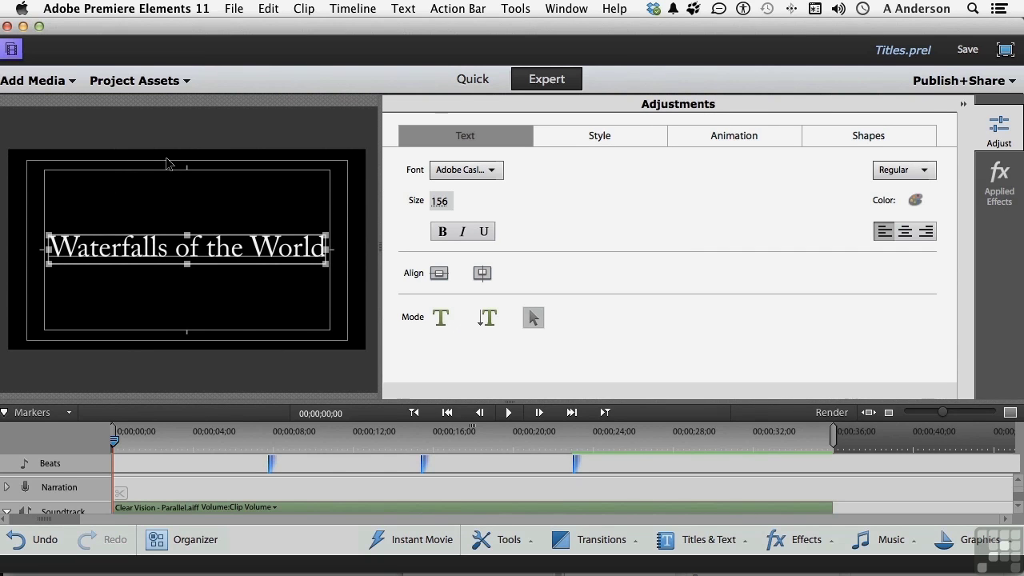
pyautogui.click(493, 171)
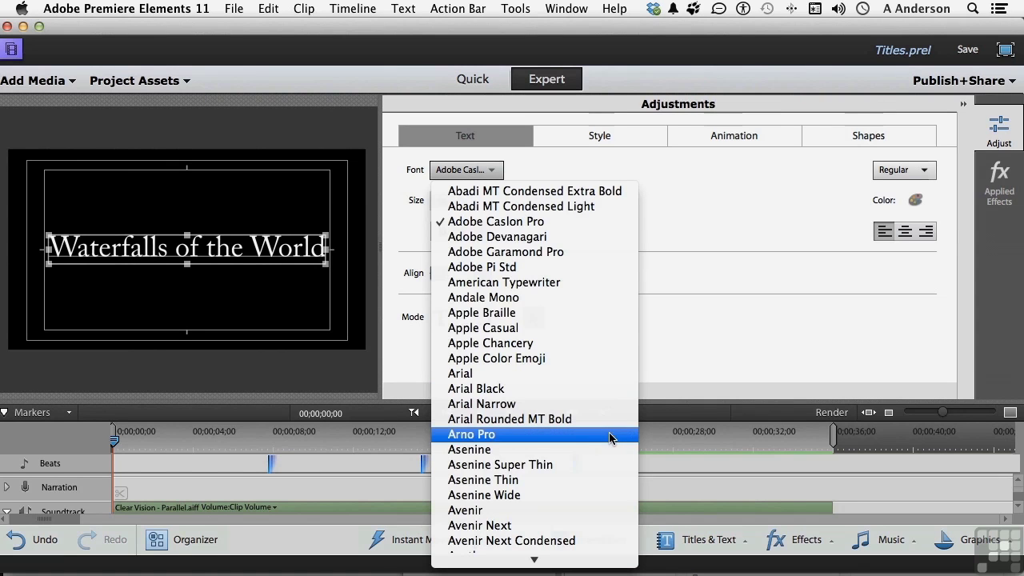
# Change the title font to Asenine Super Thin, then to Arno Pro.
pyautogui.click(545, 466)
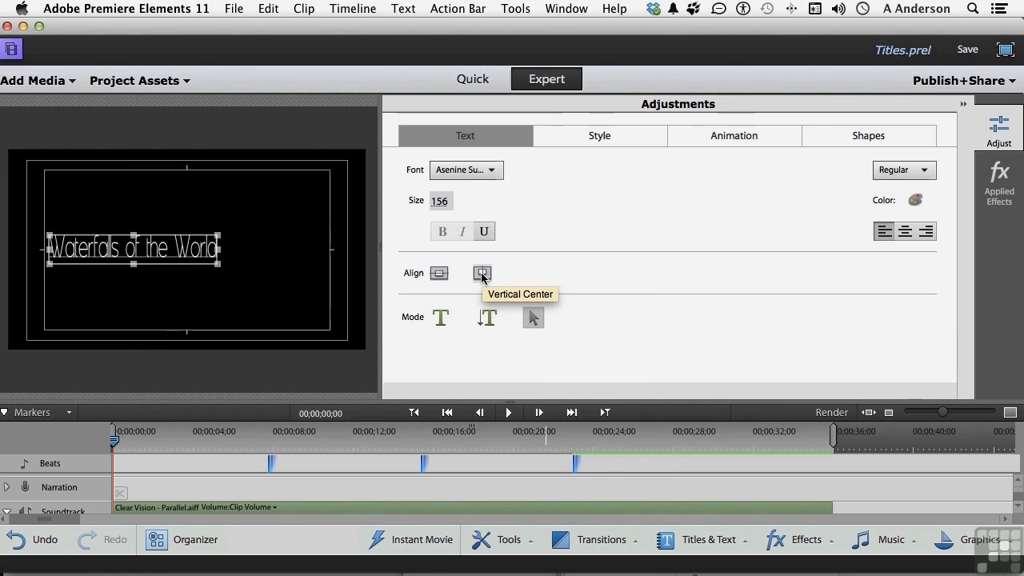
pyautogui.click(461, 173)
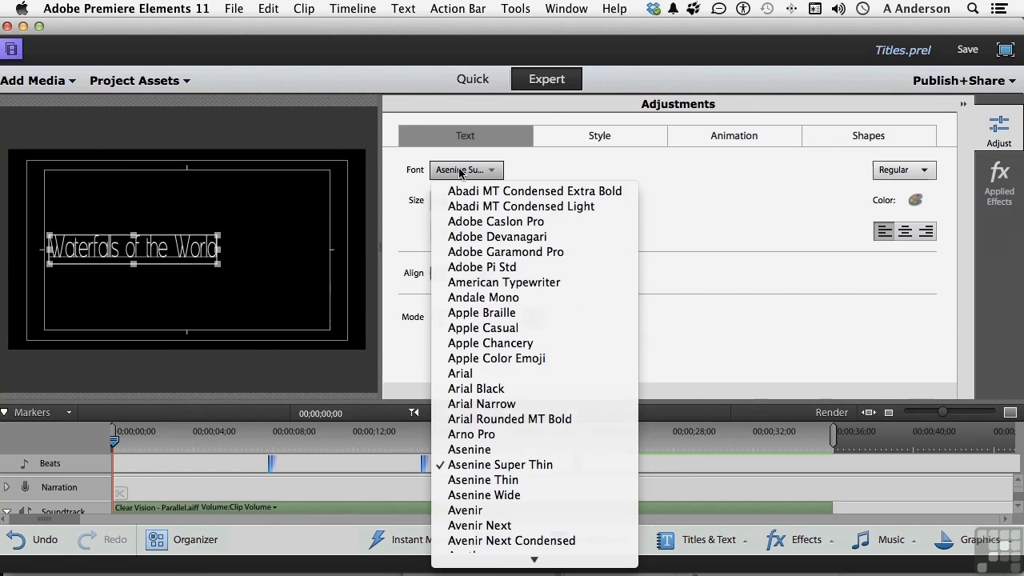
pyautogui.click(514, 434)
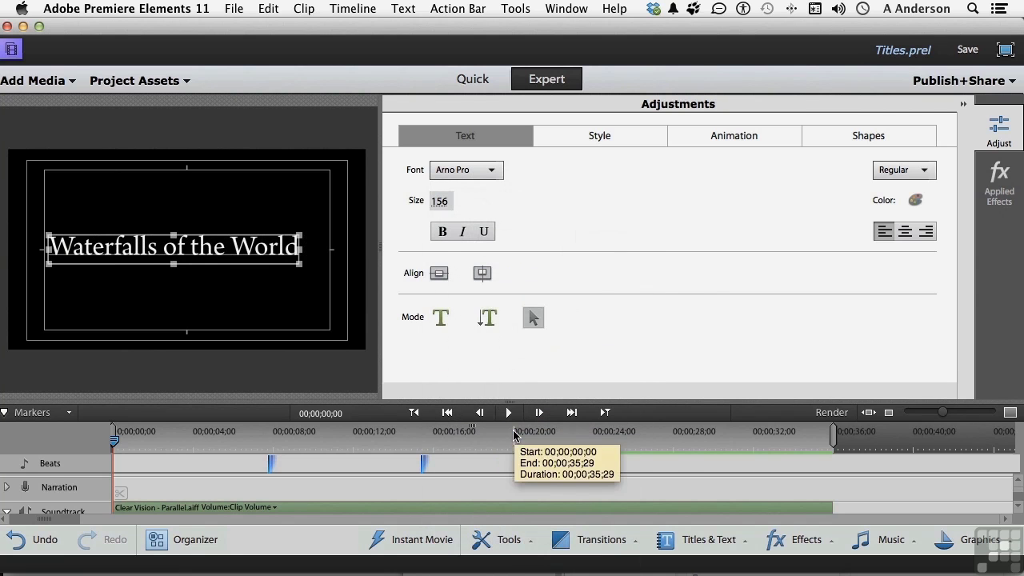
# Reselect the title, recentre it horizontally, and enlarge the timeline panel.
pyautogui.click(292, 293)
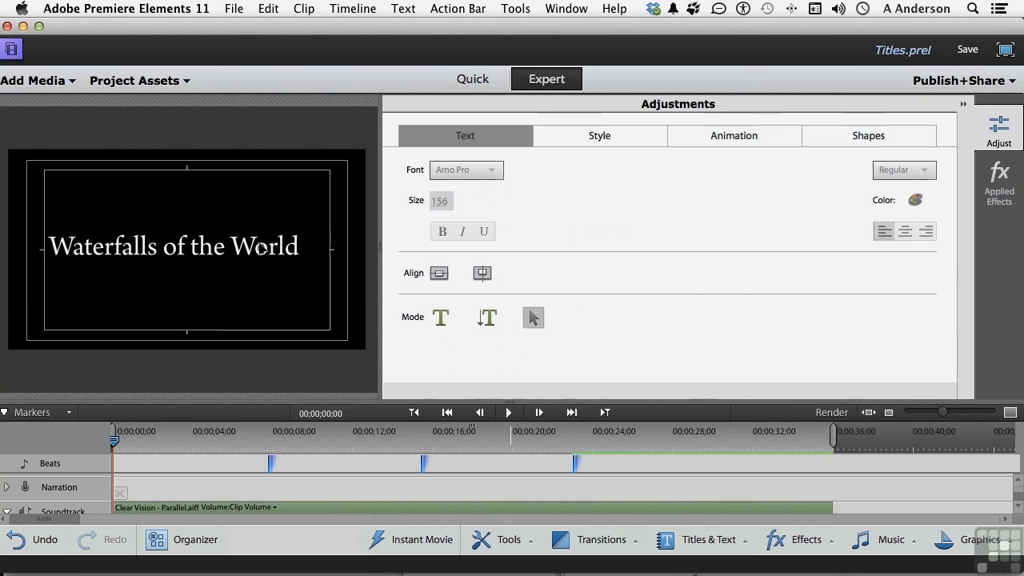
pyautogui.click(263, 254)
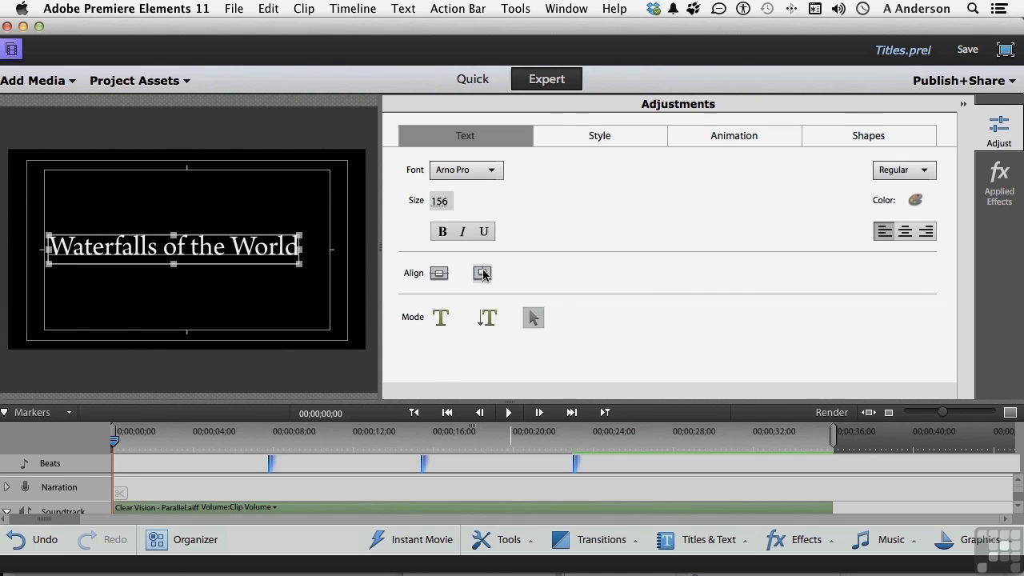
pyautogui.click(440, 273)
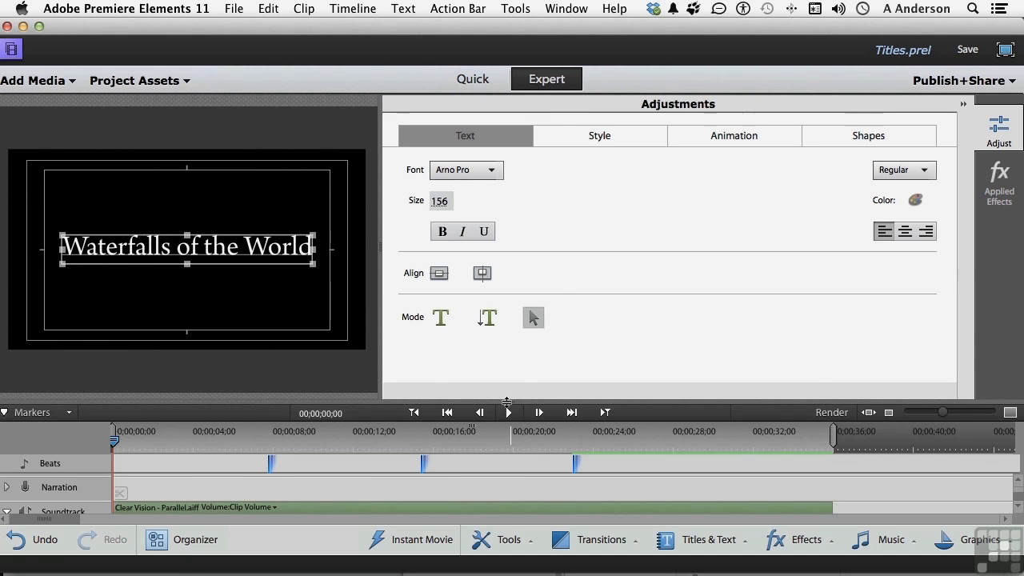
pyautogui.moveTo(507, 400); pyautogui.dragTo(507, 346)
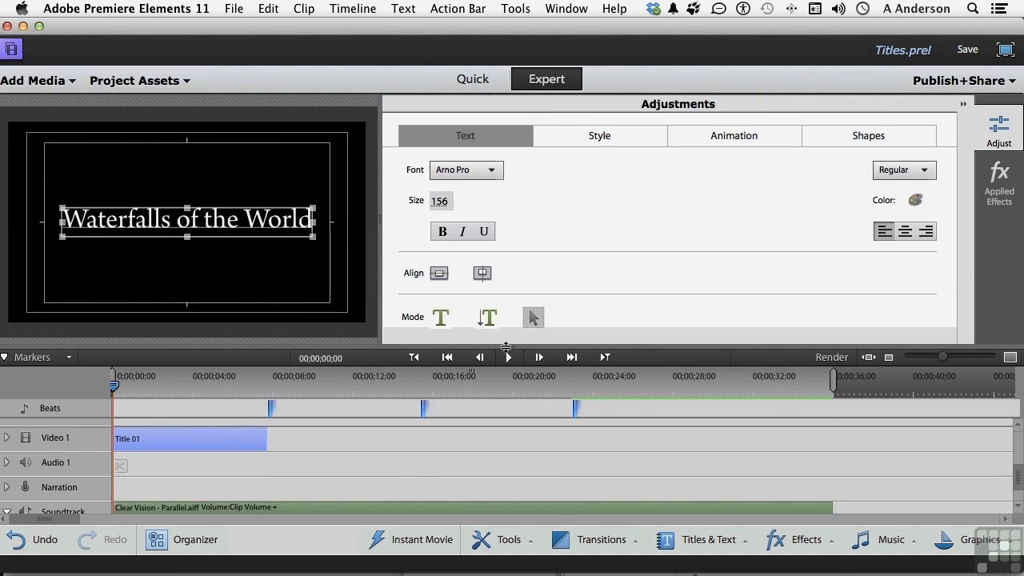
# Exit title editing and move Title 01 to the start of Video 2, before scenic-1.mp4.
pyautogui.click(206, 480)
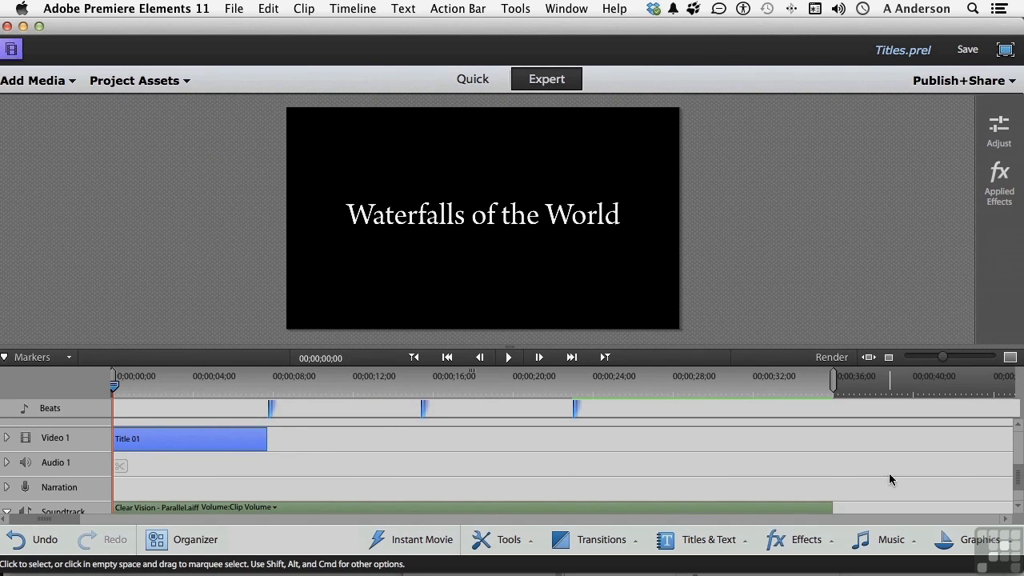
pyautogui.moveTo(1019, 477); pyautogui.dragTo(1019, 467)
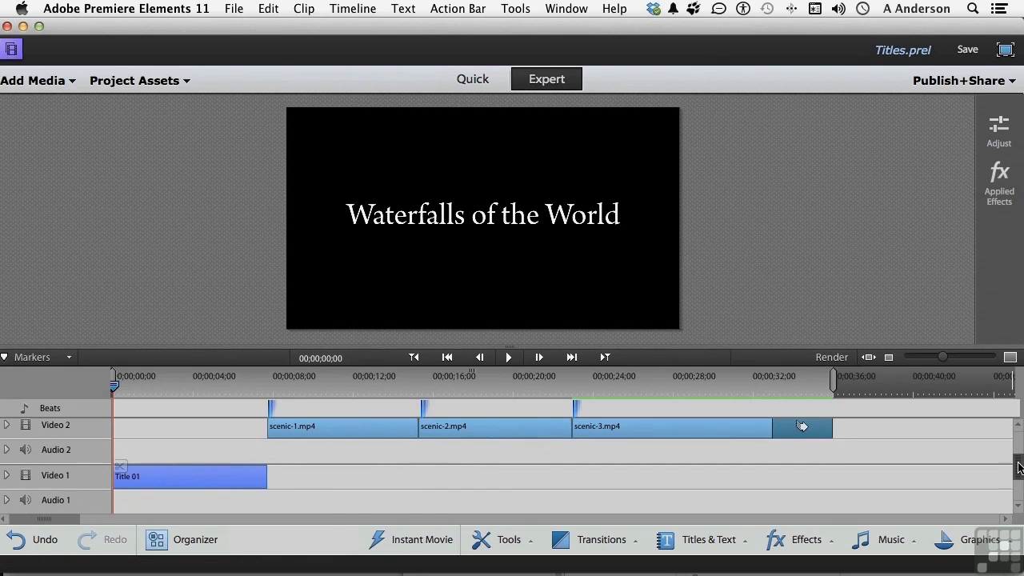
pyautogui.moveTo(200, 480); pyautogui.dragTo(198, 459)
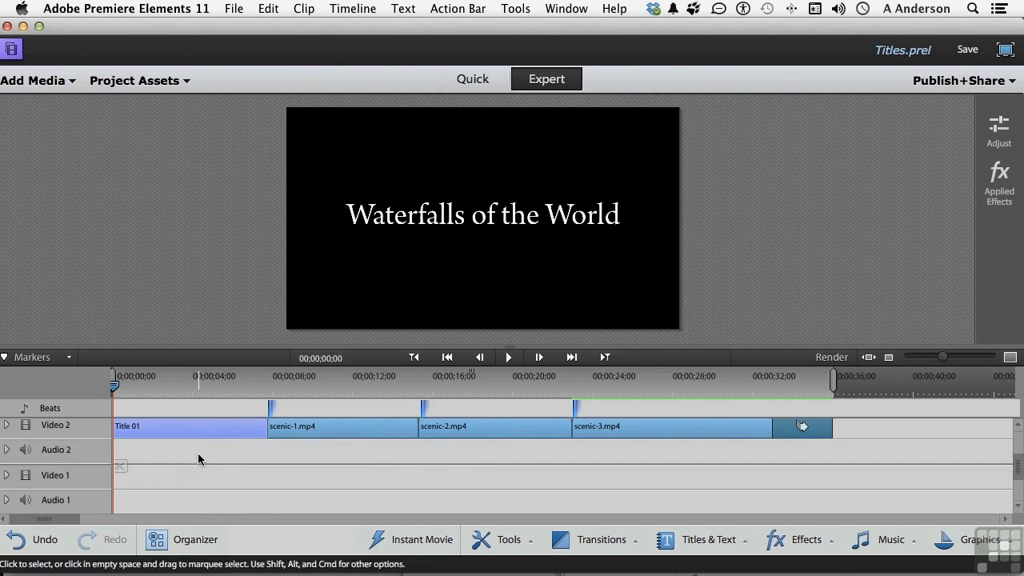
# Play the project to preview the title, stopping at 00;00;08;26.
pyautogui.moveTo(113, 390)
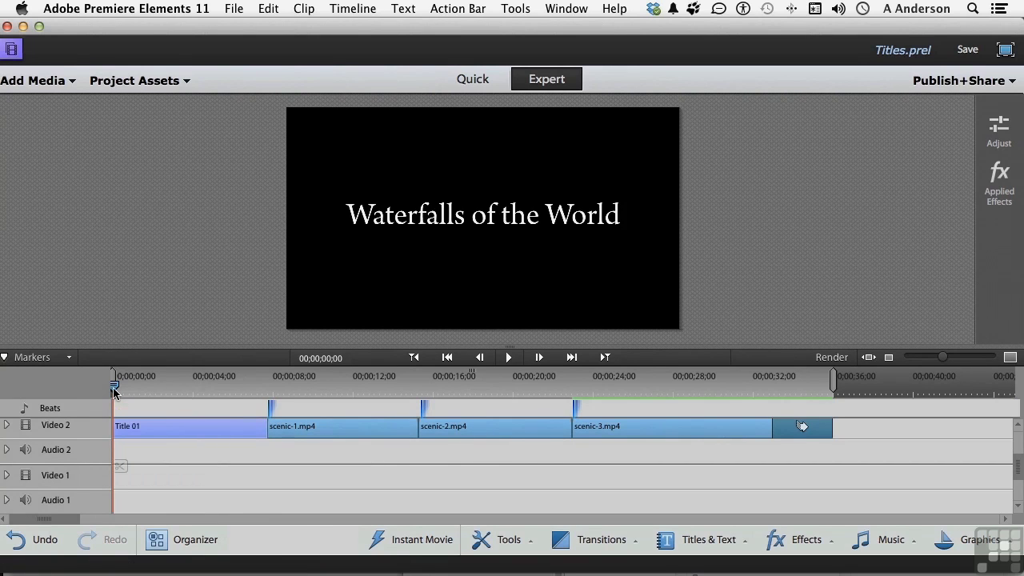
pyautogui.press('space')
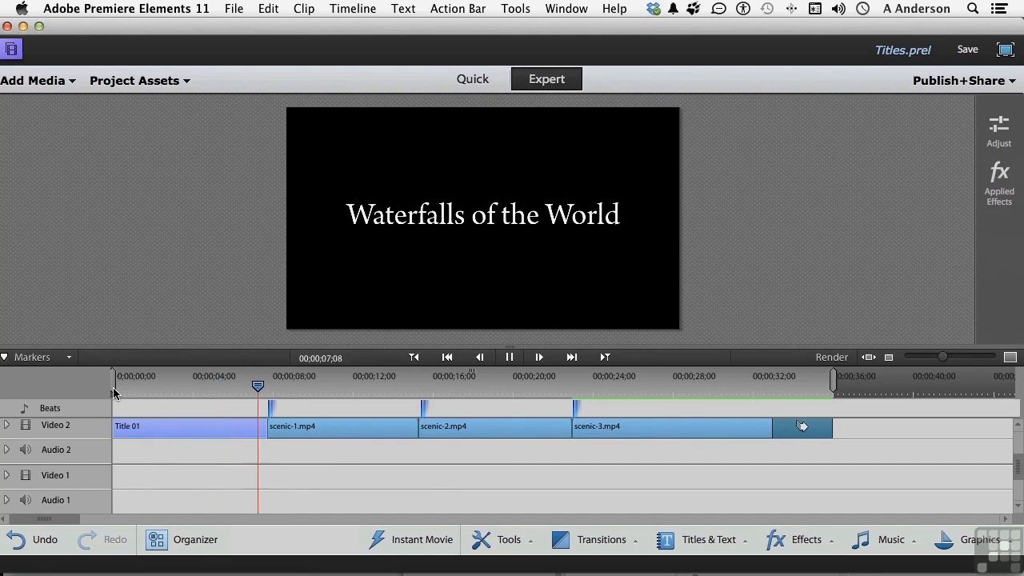
pyautogui.press('space')
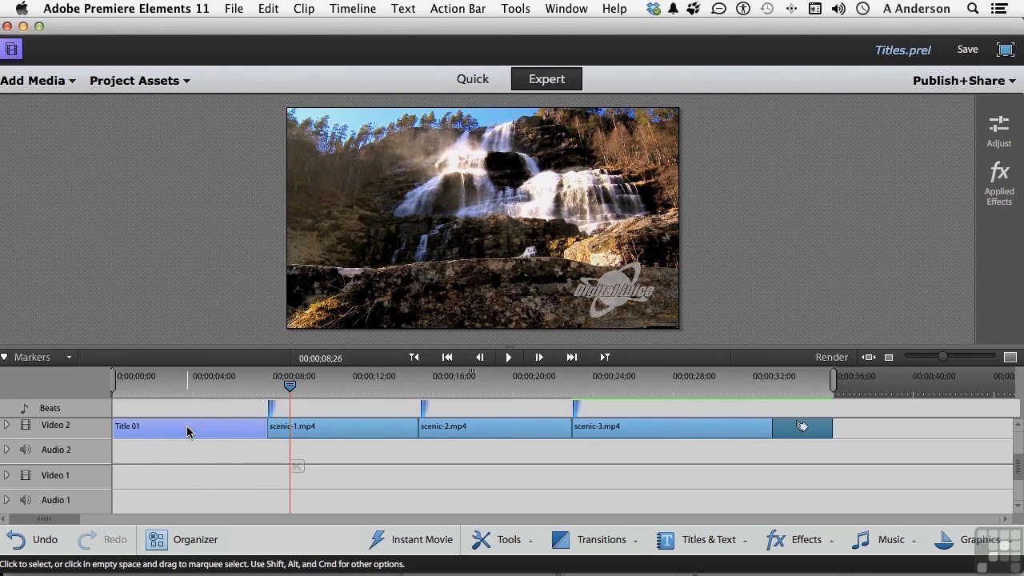
# Open Title 01 for editing and apply the Brush Script Black 75 text style.
pyautogui.doubleClick(187, 432)
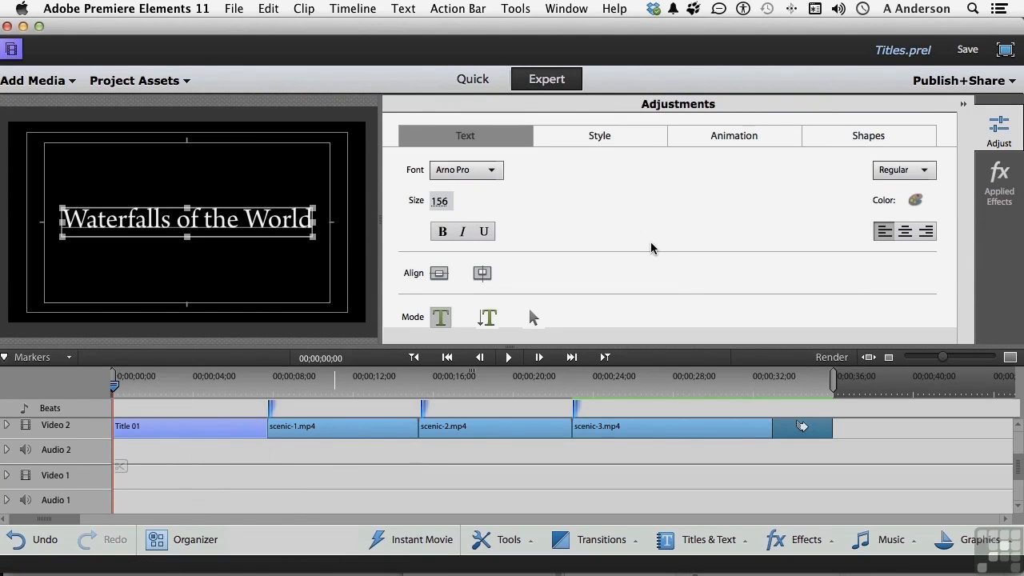
pyautogui.click(599, 137)
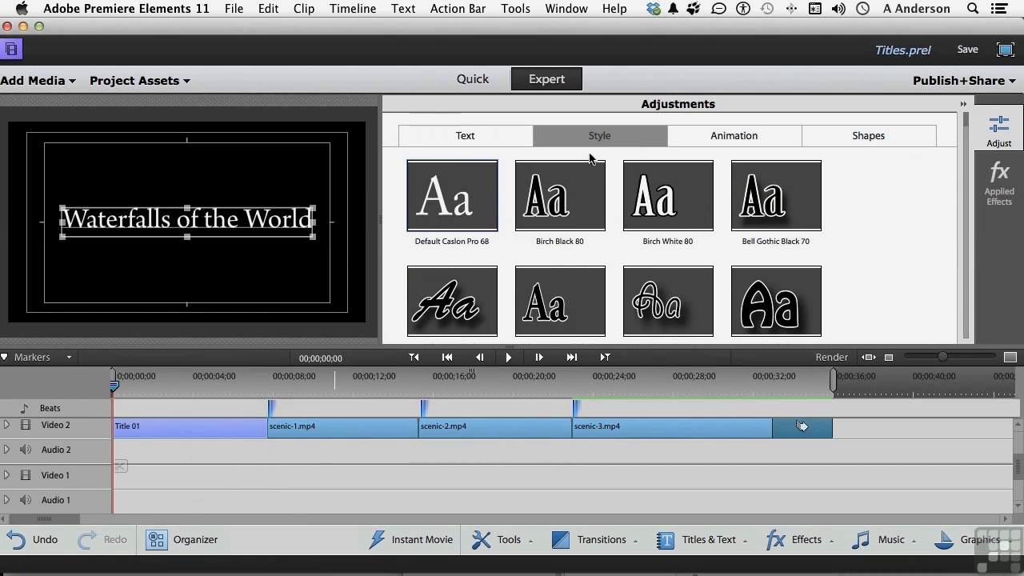
pyautogui.click(462, 311)
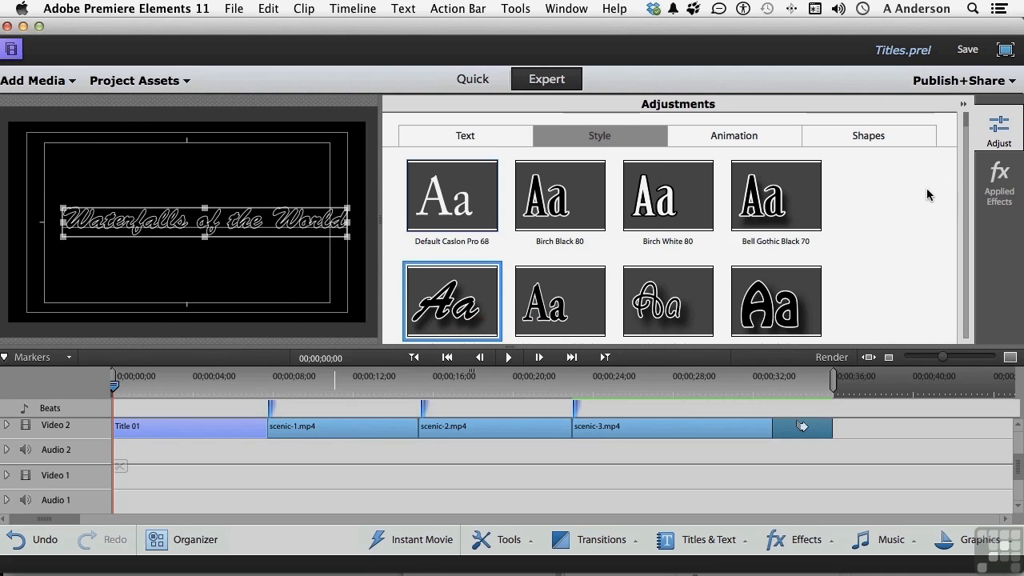
# Try the Lithos Pro White 94 style, then settle back on Brush Script Black 75.
pyautogui.scroll(-3, 926, 195)
pyautogui.scroll(-2, 926, 196)
pyautogui.scroll(5, 926, 195)
pyautogui.scroll(-2, 926, 195)
pyautogui.scroll(-2, 926, 195)
pyautogui.scroll(2, 926, 195)
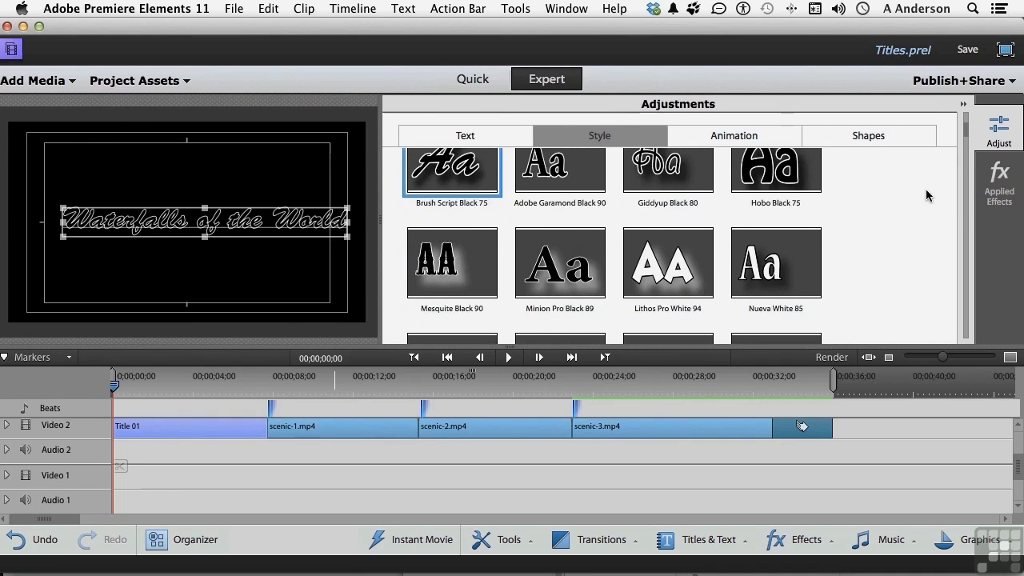
pyautogui.click(677, 273)
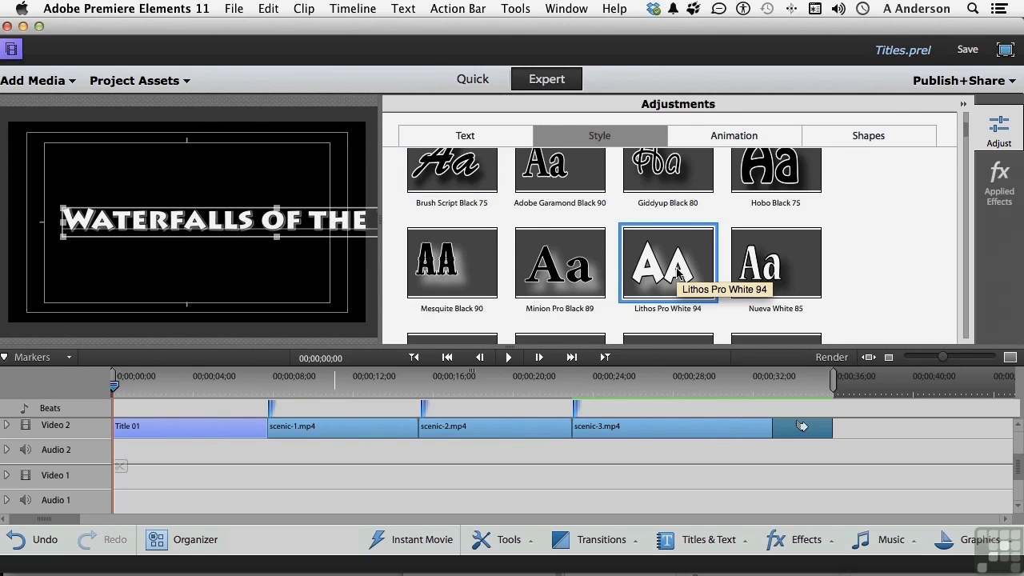
pyautogui.click(468, 180)
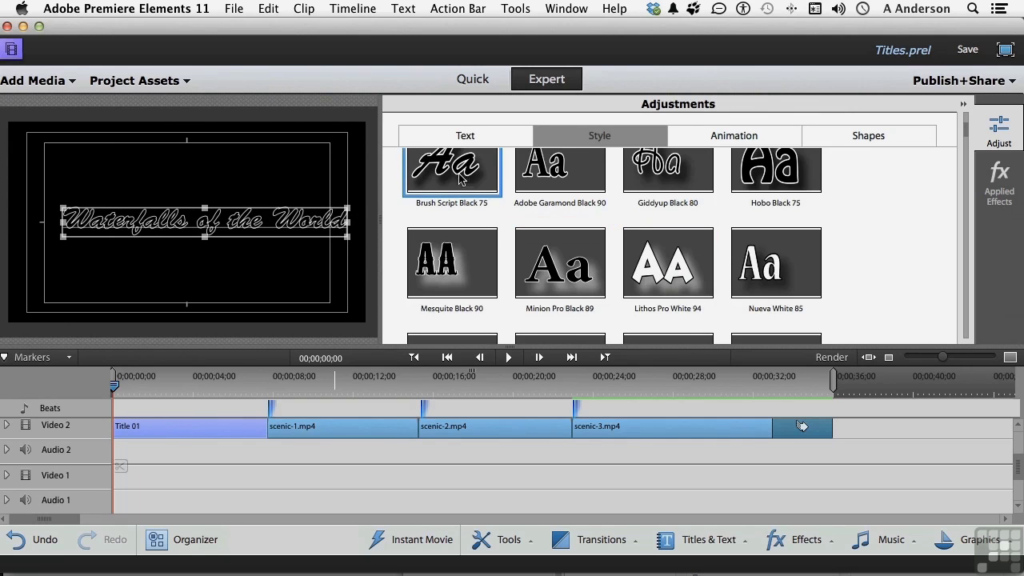
pyautogui.click(447, 133)
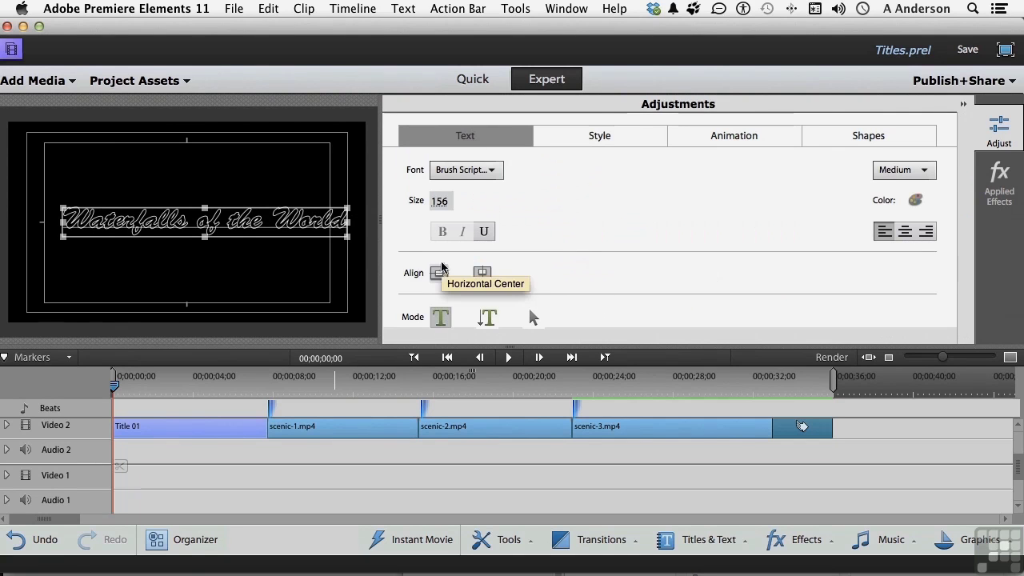
# Recentre the brush-script title horizontally and display the title Animation presets.
pyautogui.click(481, 273)
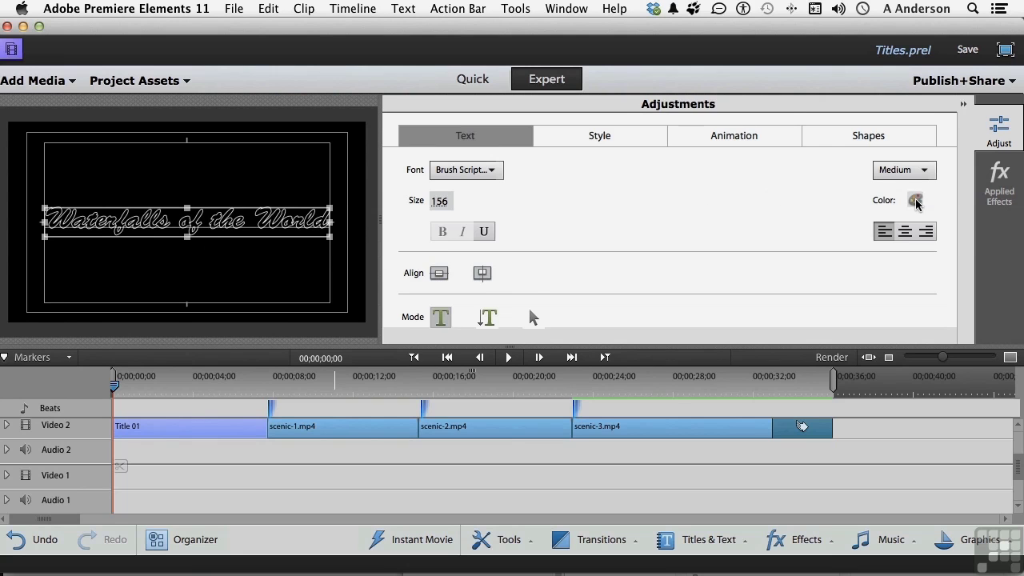
pyautogui.click(712, 141)
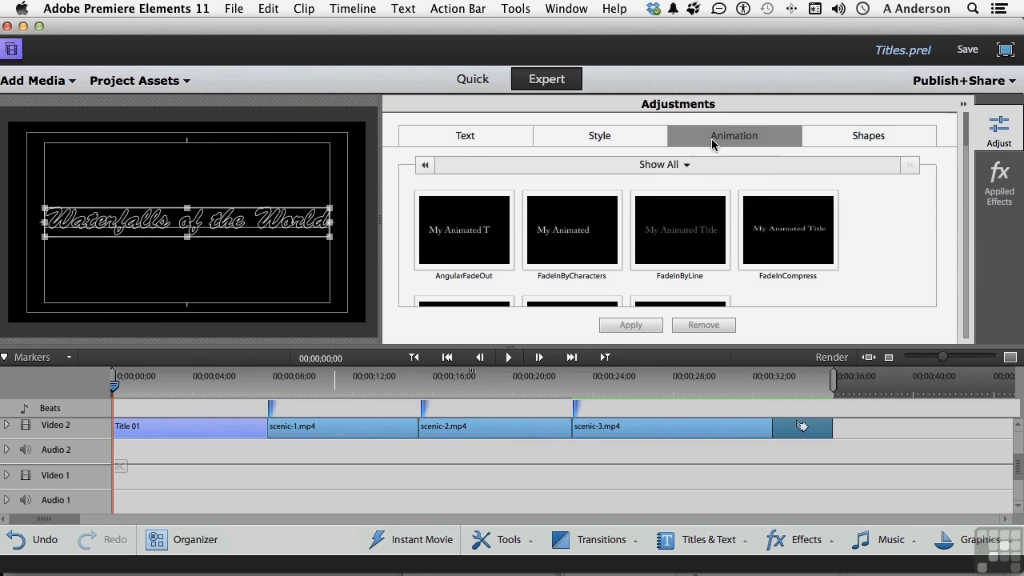
# Apply the FadeInCompress animation preset to the title and close title editing.
pyautogui.moveTo(460, 232)
pyautogui.moveTo(490, 239)
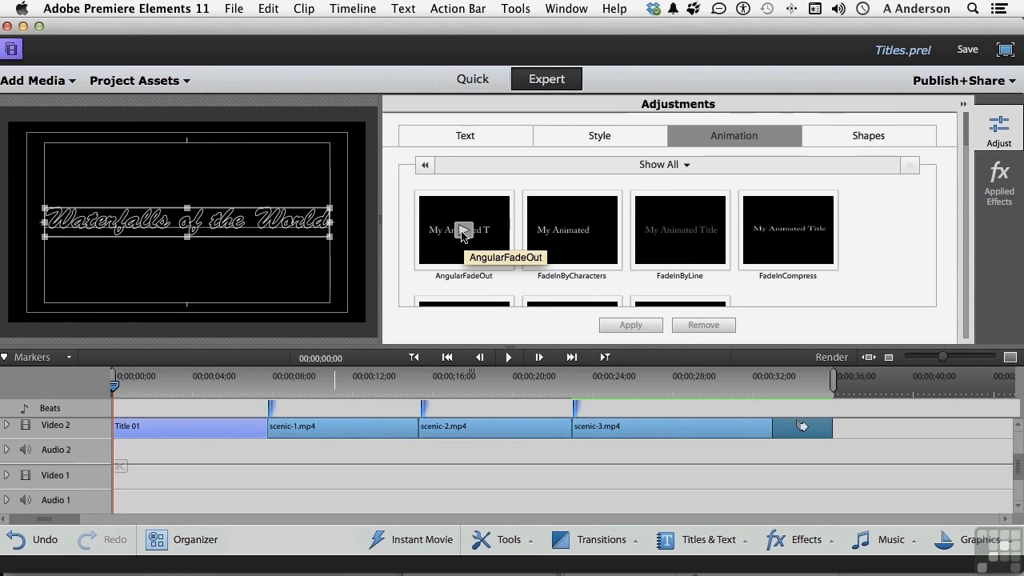
pyautogui.click(463, 232)
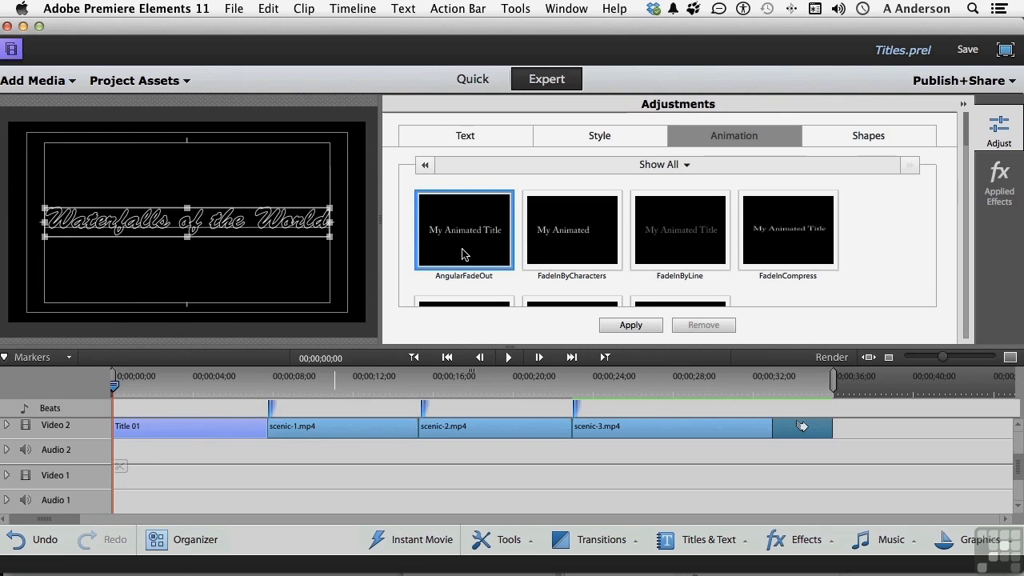
pyautogui.click(785, 232)
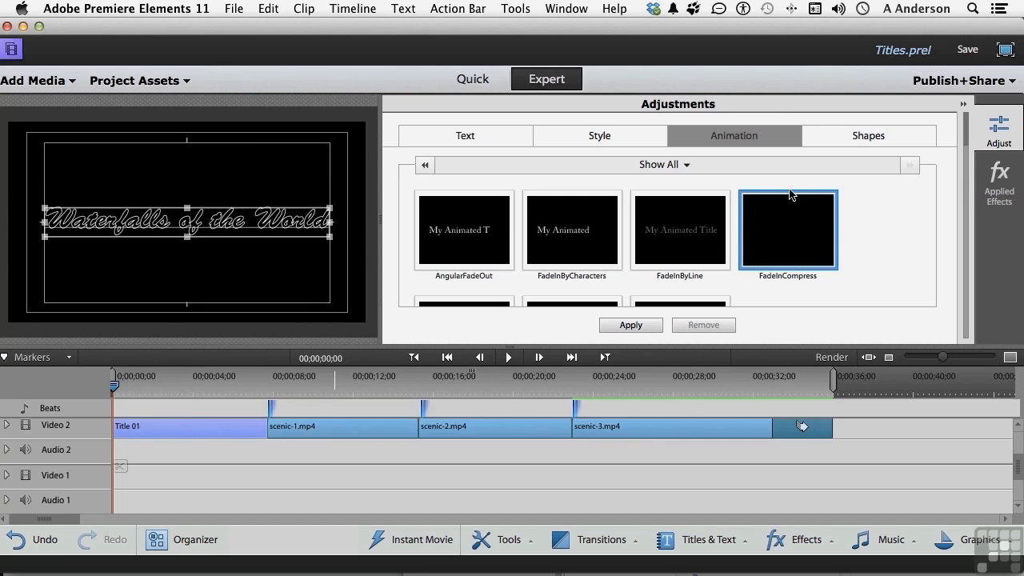
pyautogui.click(635, 328)
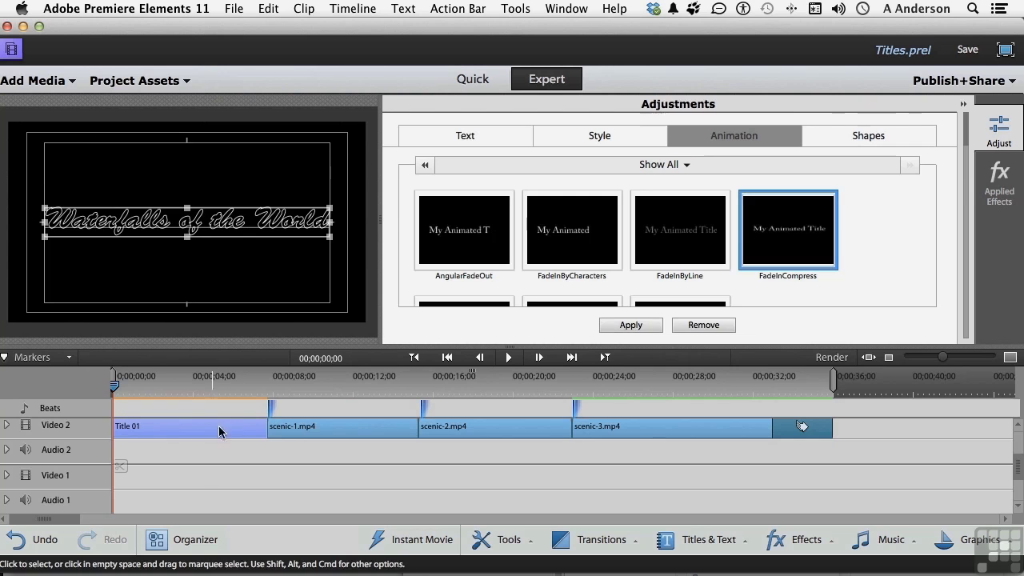
pyautogui.click(199, 471)
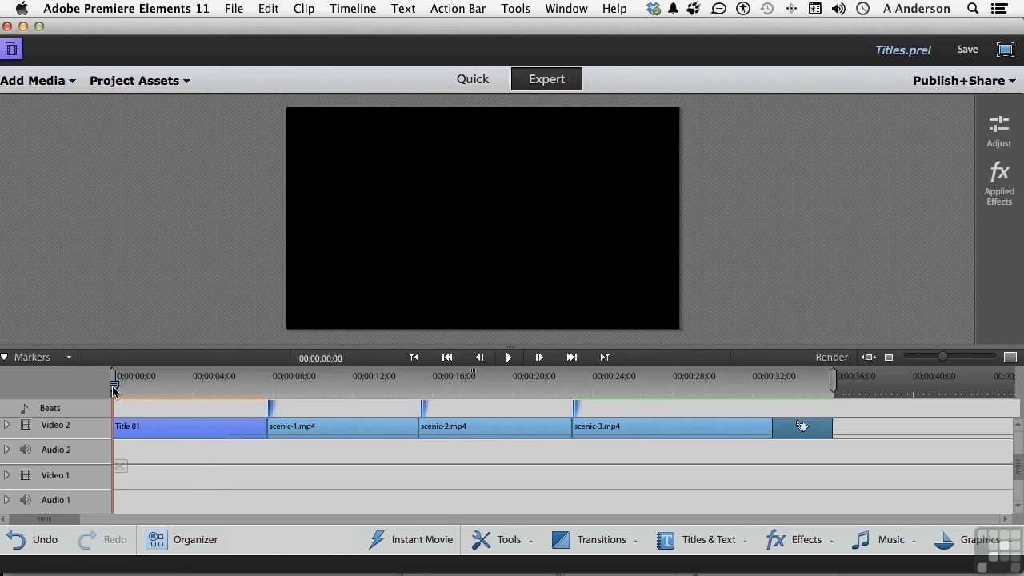
pyautogui.press('space')
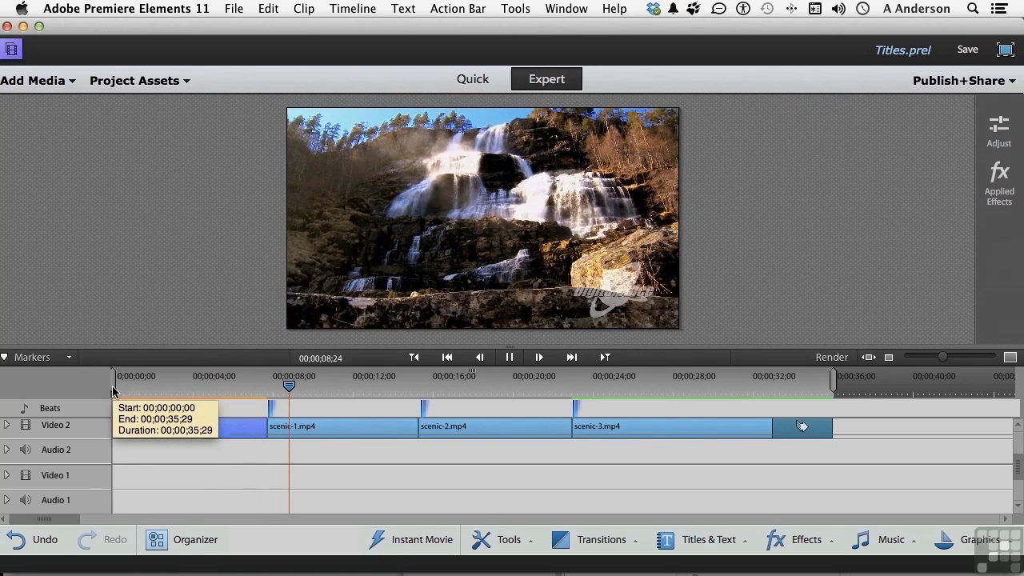
pyautogui.press('space')
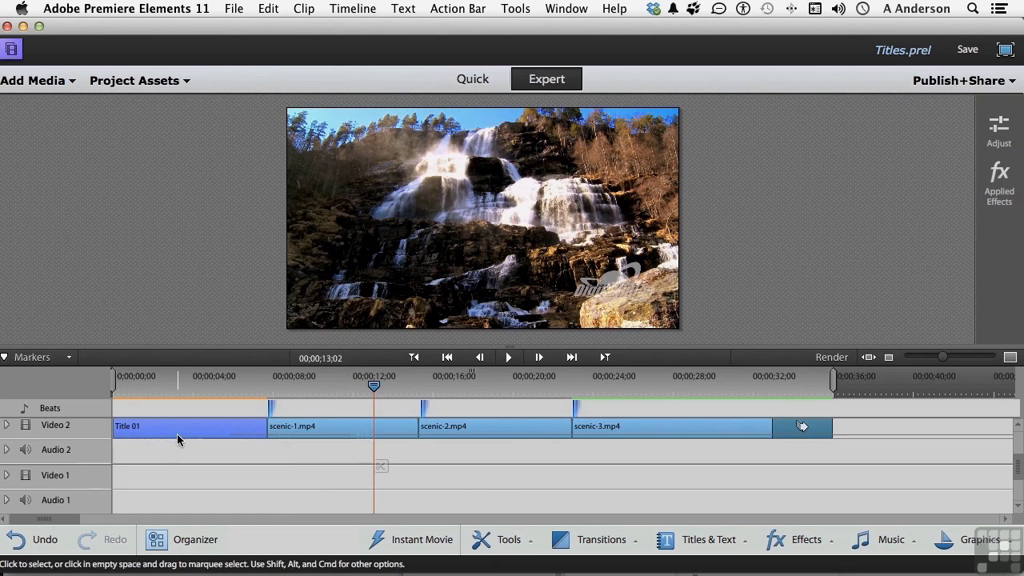
pyautogui.click(174, 387)
pyautogui.moveTo(172, 385); pyautogui.dragTo(210, 382)
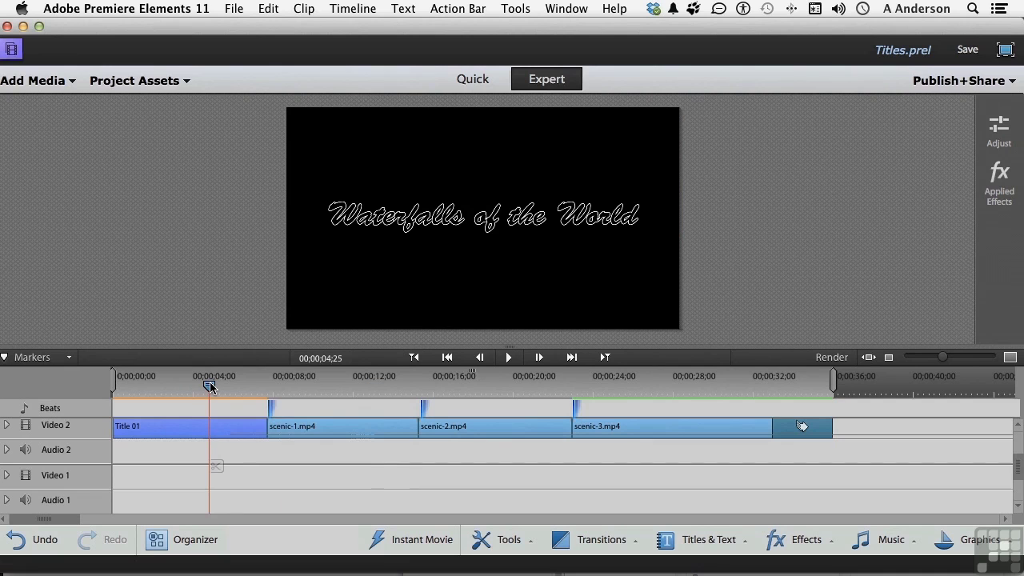
# Drag scenic-3.mp4 from Project Assets onto Video 1 at the start of the timeline.
pyautogui.click(159, 81)
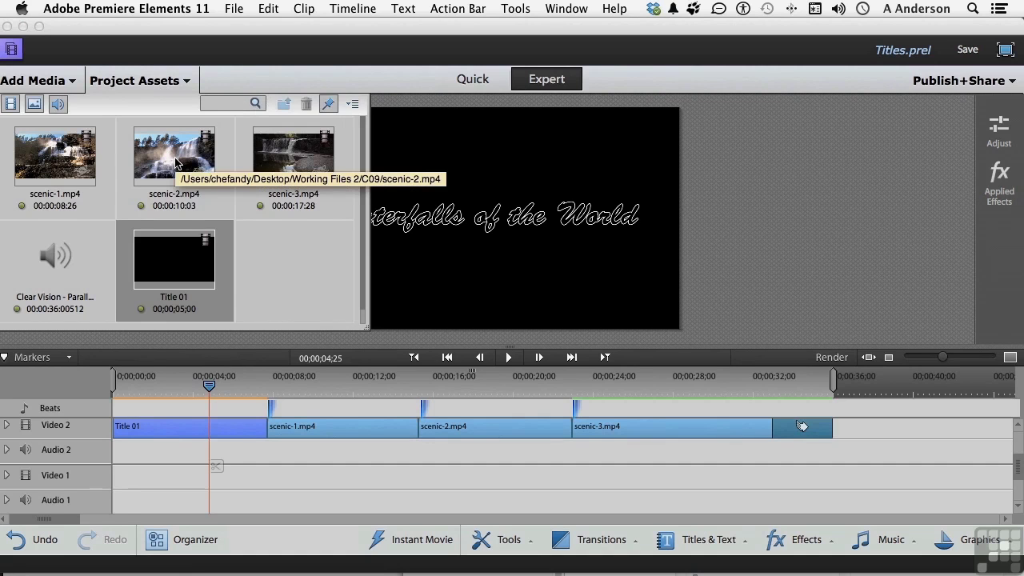
pyautogui.click(176, 163)
pyautogui.click(285, 166)
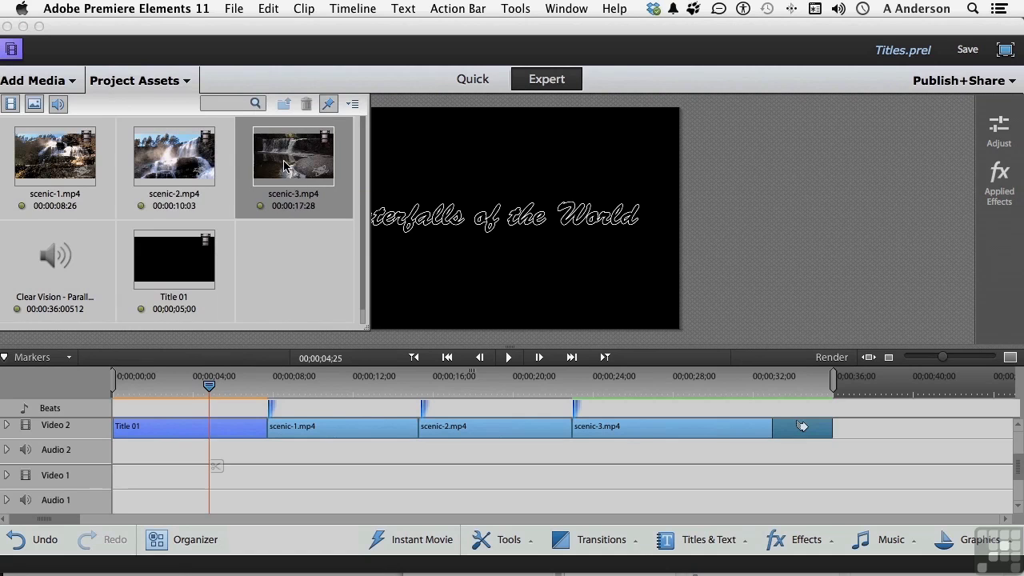
pyautogui.moveTo(284, 165); pyautogui.dragTo(108, 502)
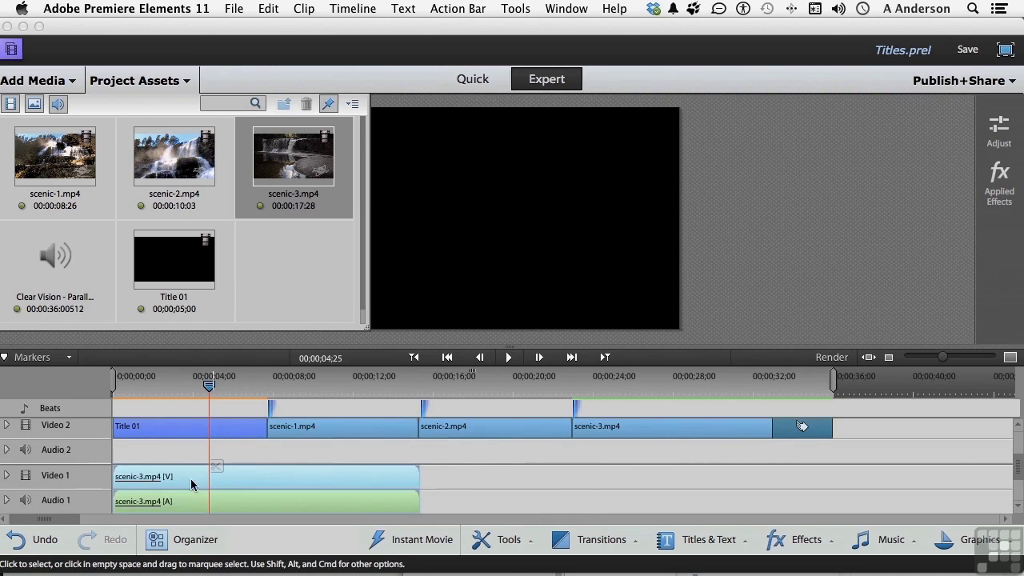
# Delete scenic-3's audio and trim the clip to 7;22 so it ends with the title.
pyautogui.rightClick(248, 479)
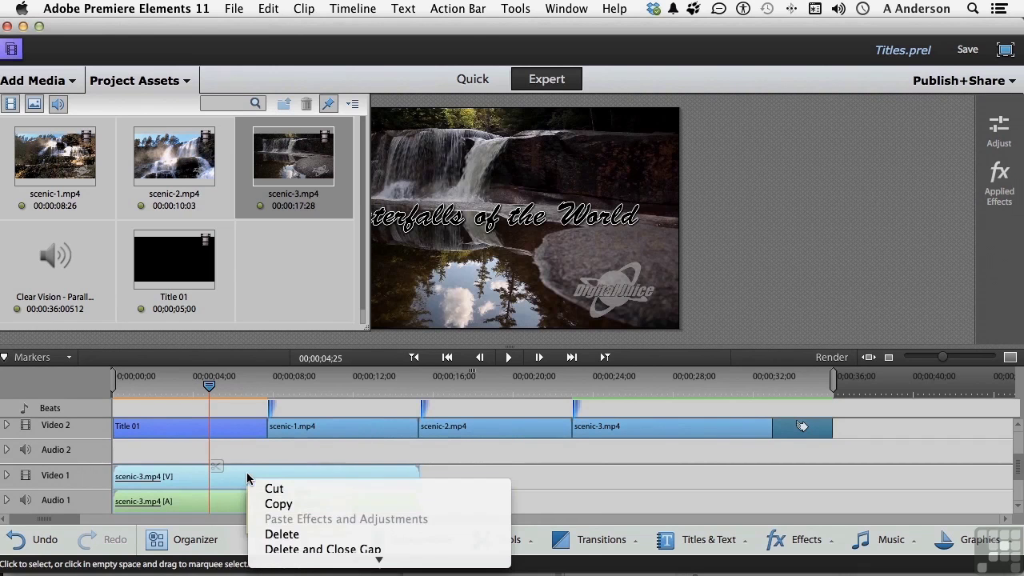
pyautogui.scroll(-3, 304, 512)
pyautogui.click(302, 461)
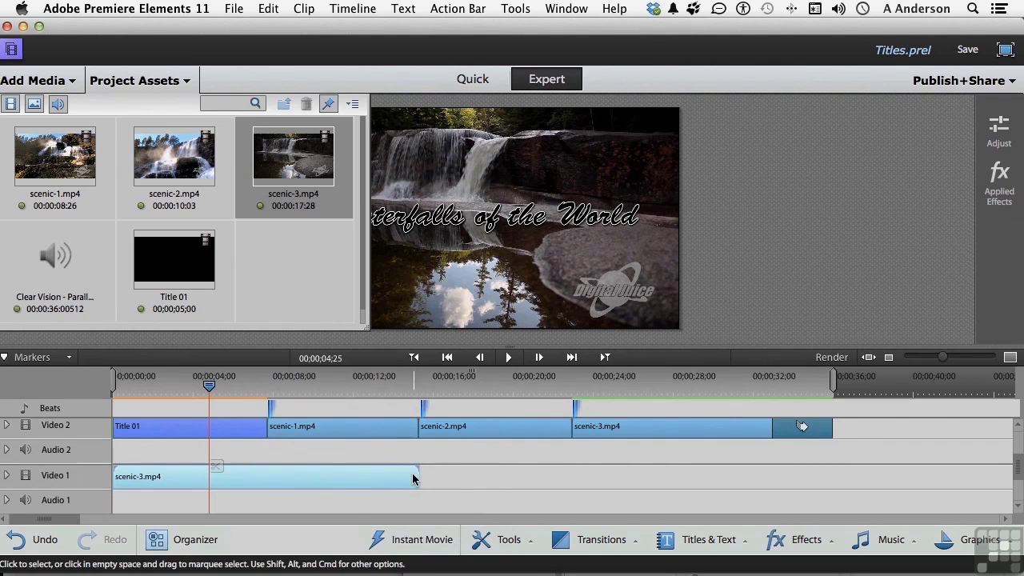
pyautogui.moveTo(417, 478); pyautogui.dragTo(268, 481)
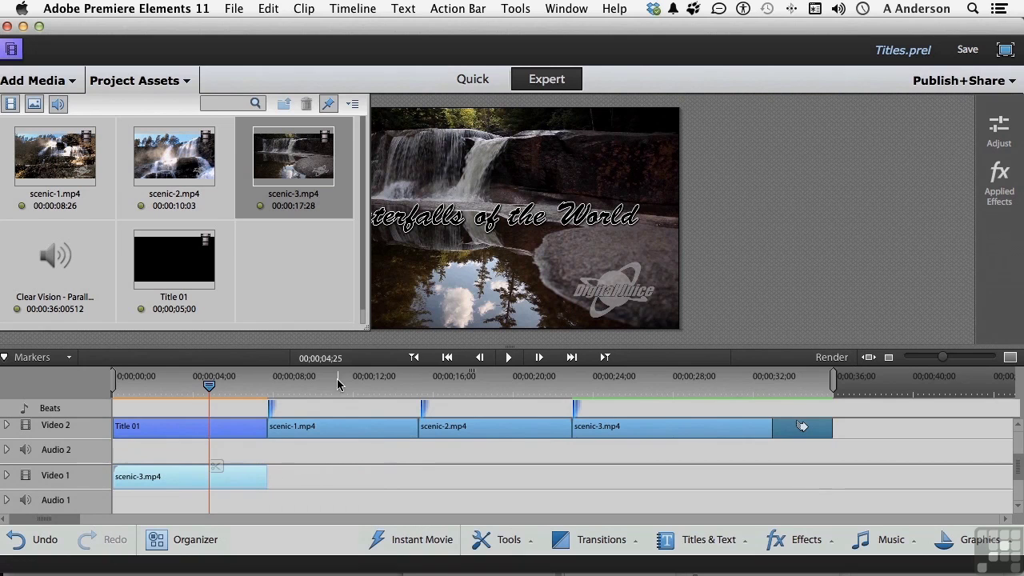
# Add a Dip to Black transition at the end of scenic-3.
pyautogui.click(599, 543)
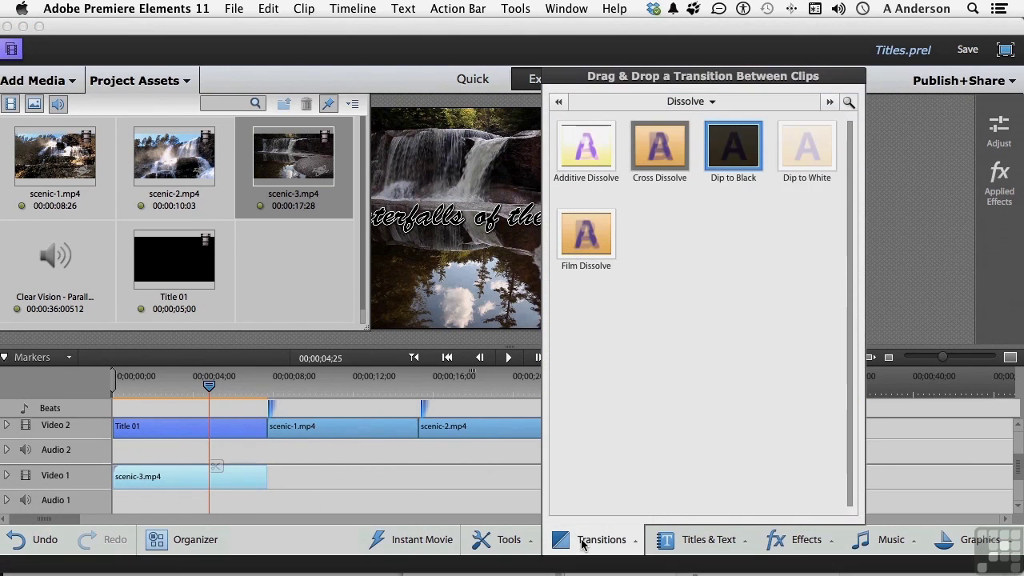
pyautogui.moveTo(739, 143); pyautogui.dragTo(263, 484)
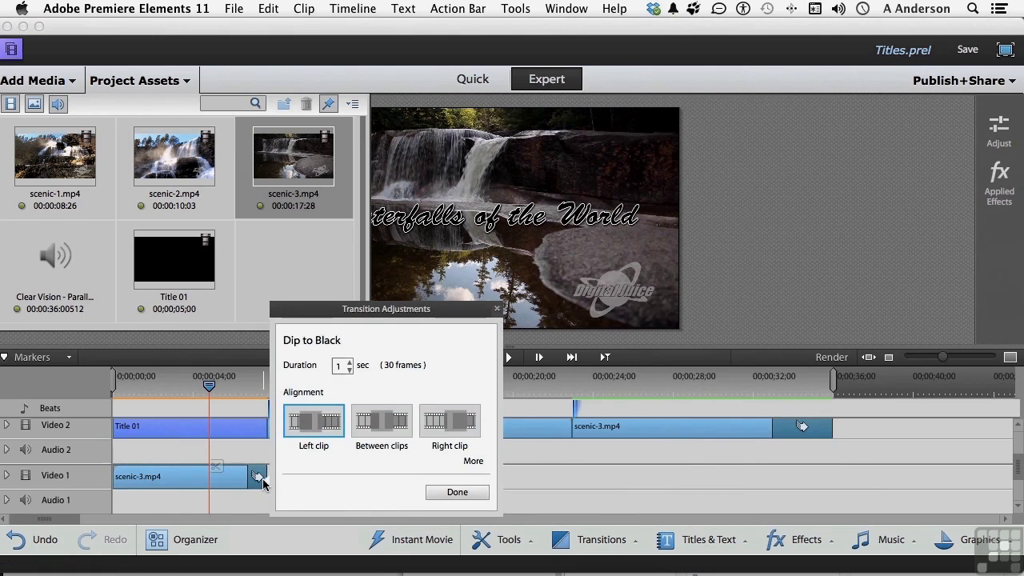
pyautogui.click(457, 491)
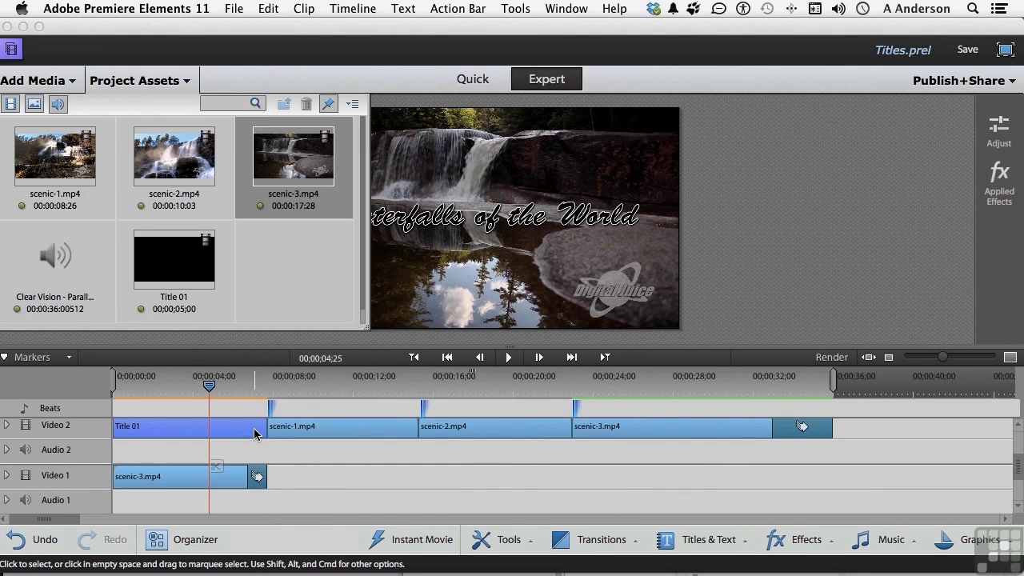
# Add a Dip to Black centred between Title 01 and scenic-1, then render the timeline.
pyautogui.click(595, 541)
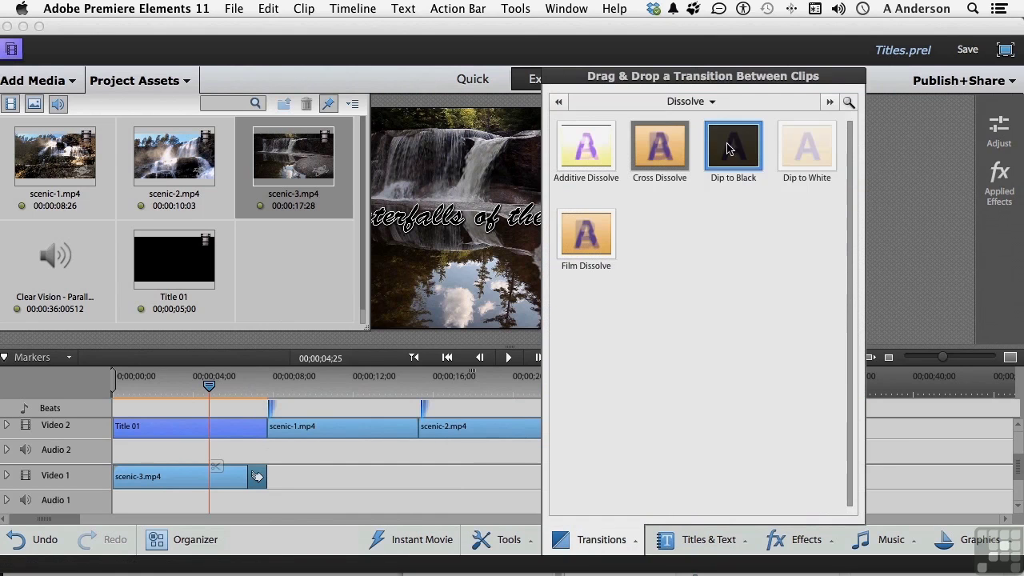
pyautogui.moveTo(694, 165); pyautogui.dragTo(271, 425)
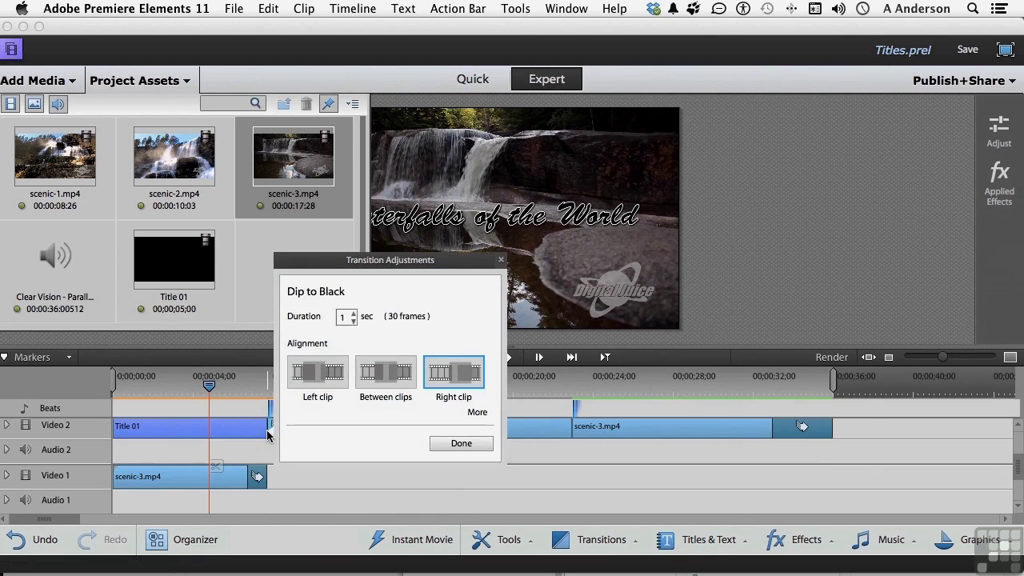
pyautogui.click(390, 378)
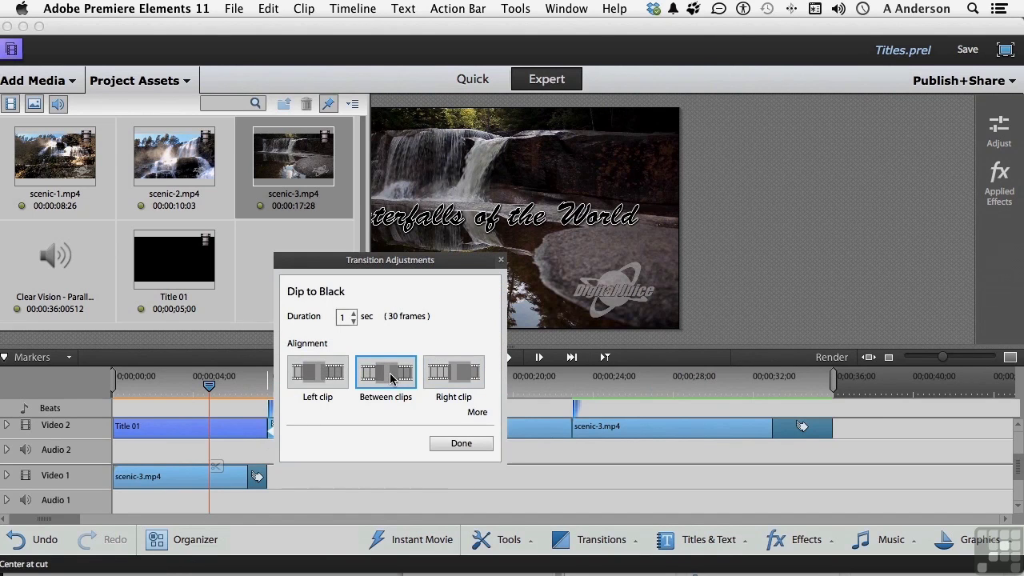
pyautogui.click(456, 445)
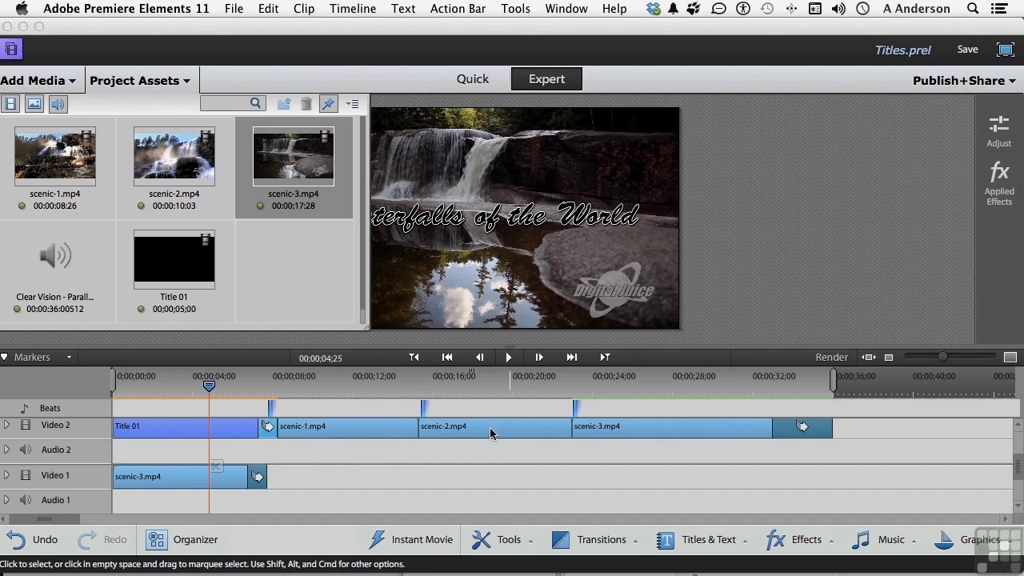
pyautogui.click(832, 357)
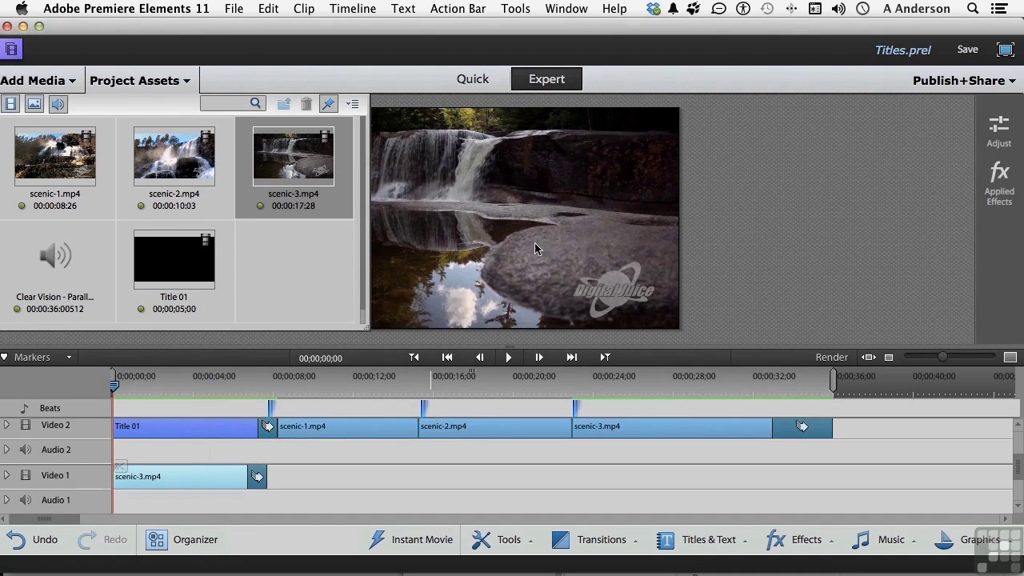
# Close the Project Assets panel and play the timeline, stopping at 00;00;10;03.
pyautogui.click(138, 82)
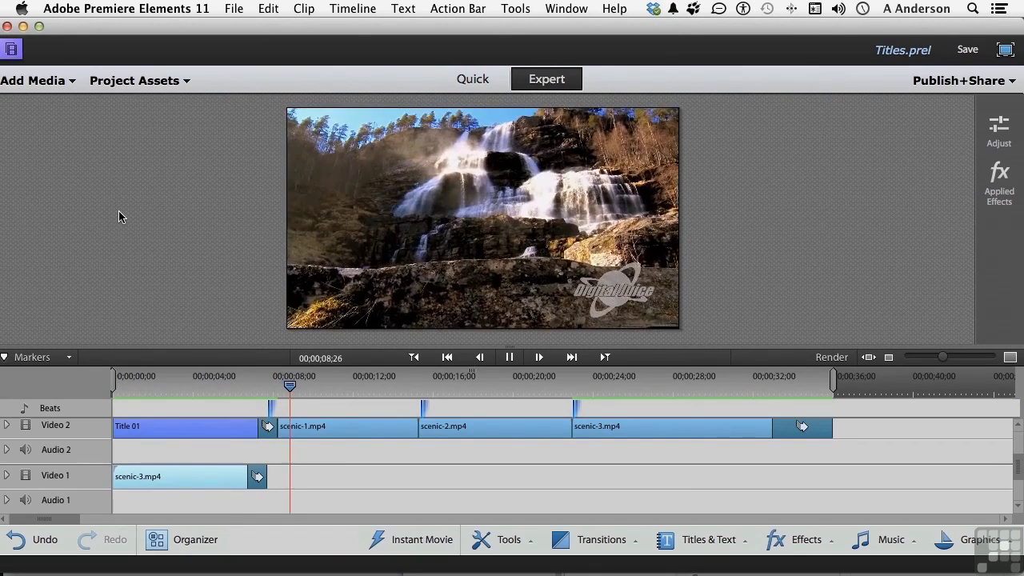
pyautogui.press('space')
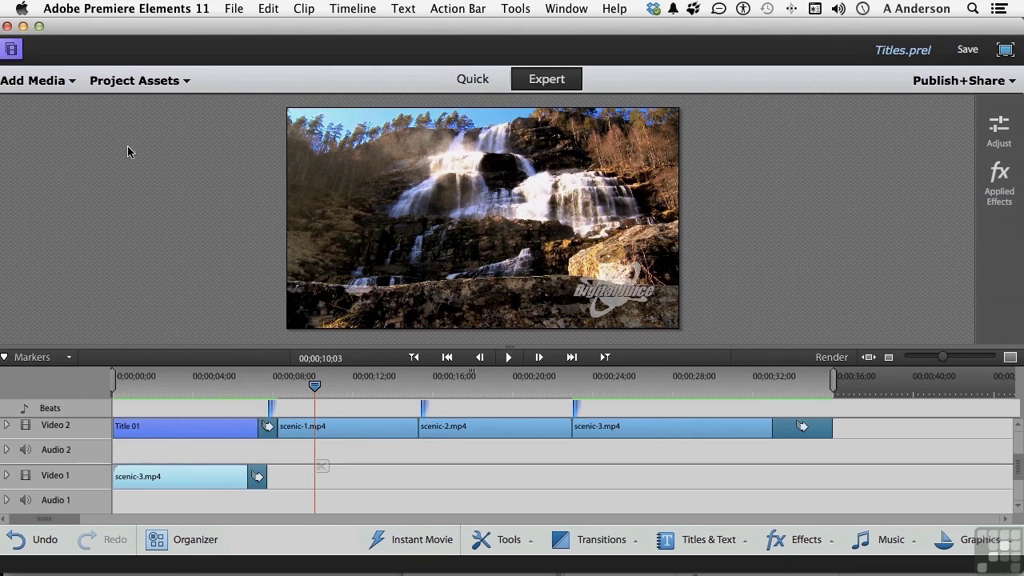
# Save the project as Titles.prel.
pyautogui.click(403, 10)
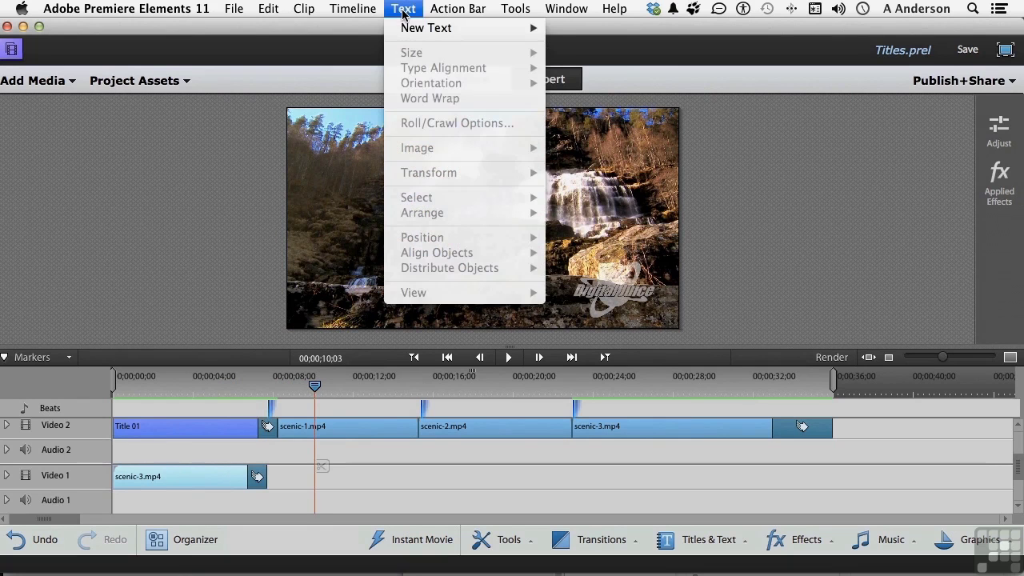
pyautogui.click(403, 9)
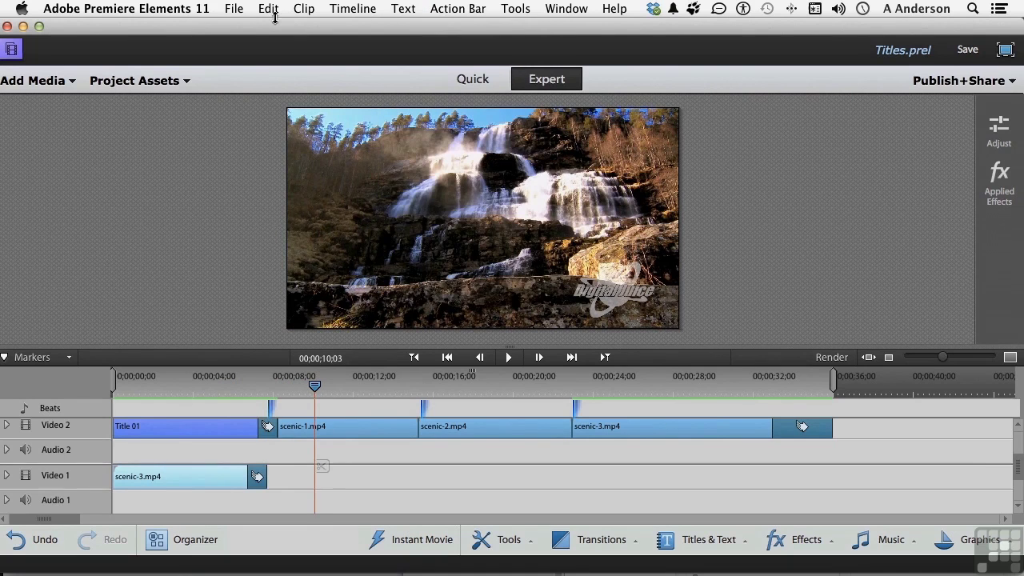
pyautogui.click(231, 9)
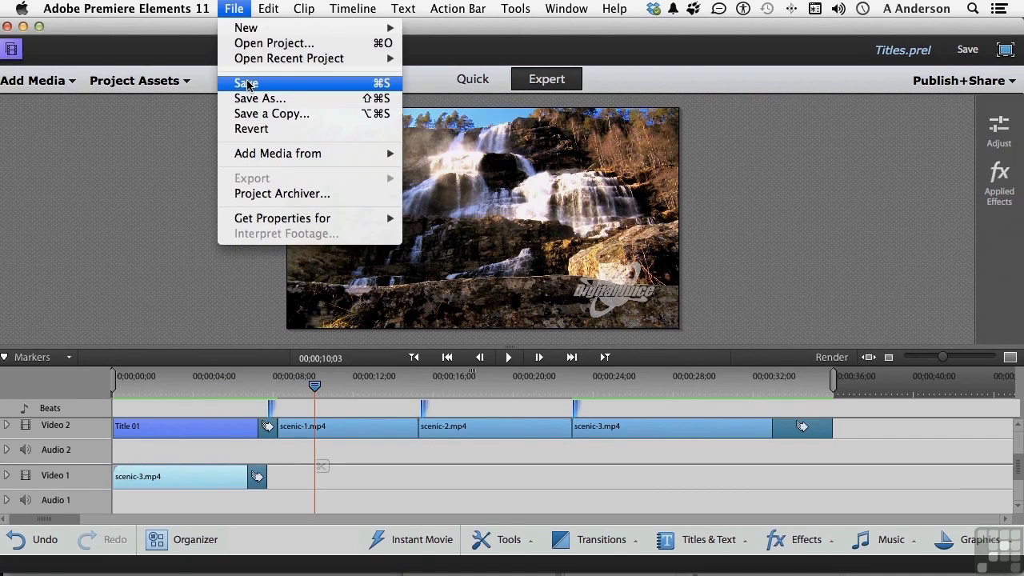
pyautogui.click(248, 86)
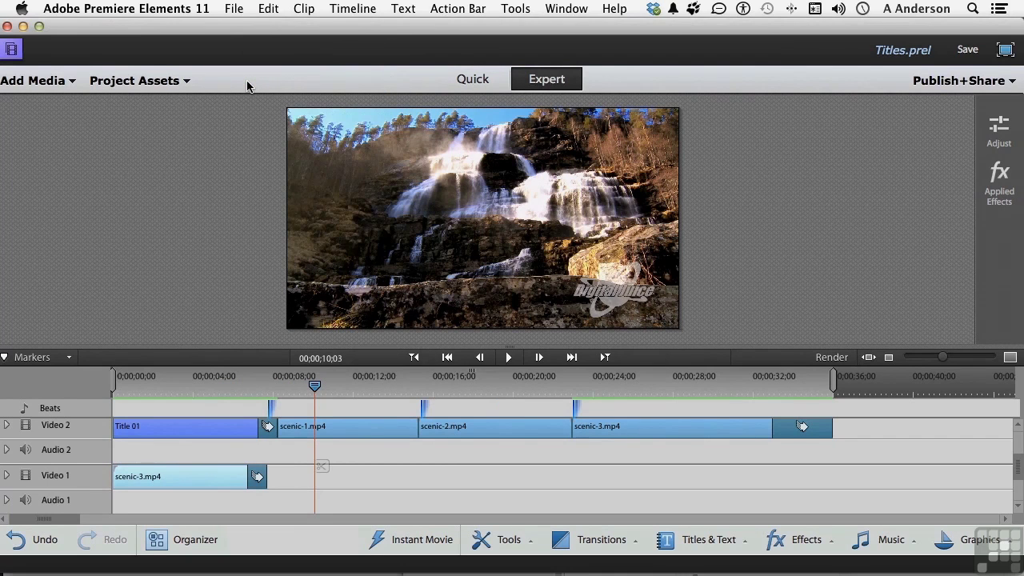